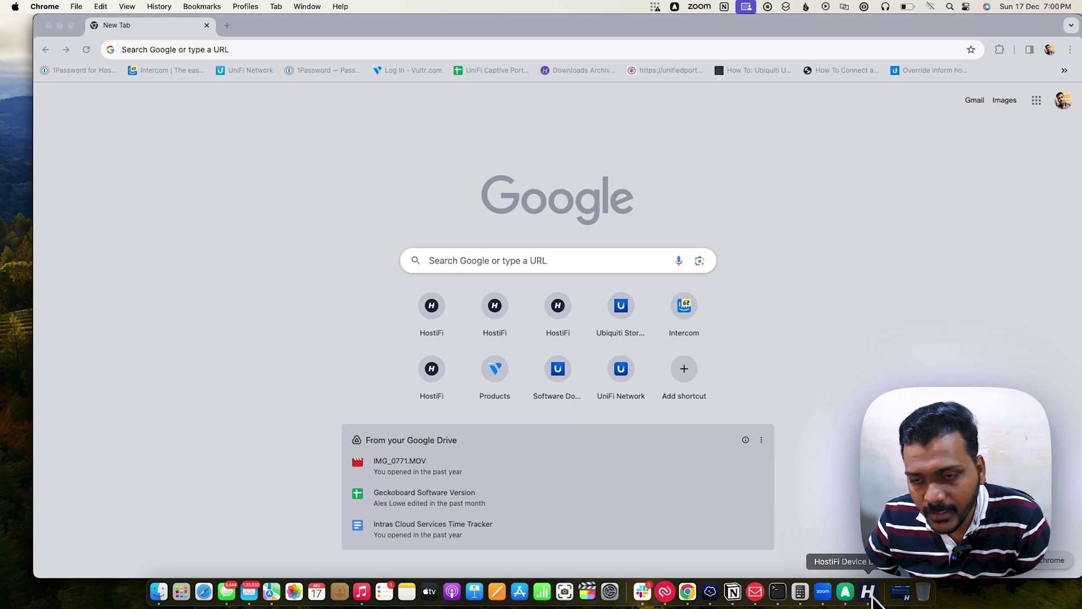
Scan with HostiFi Device Discovery Tool, finding the UCKP at 192.168.1.21 and a G3 Instant, then minimize it
click(872, 596)
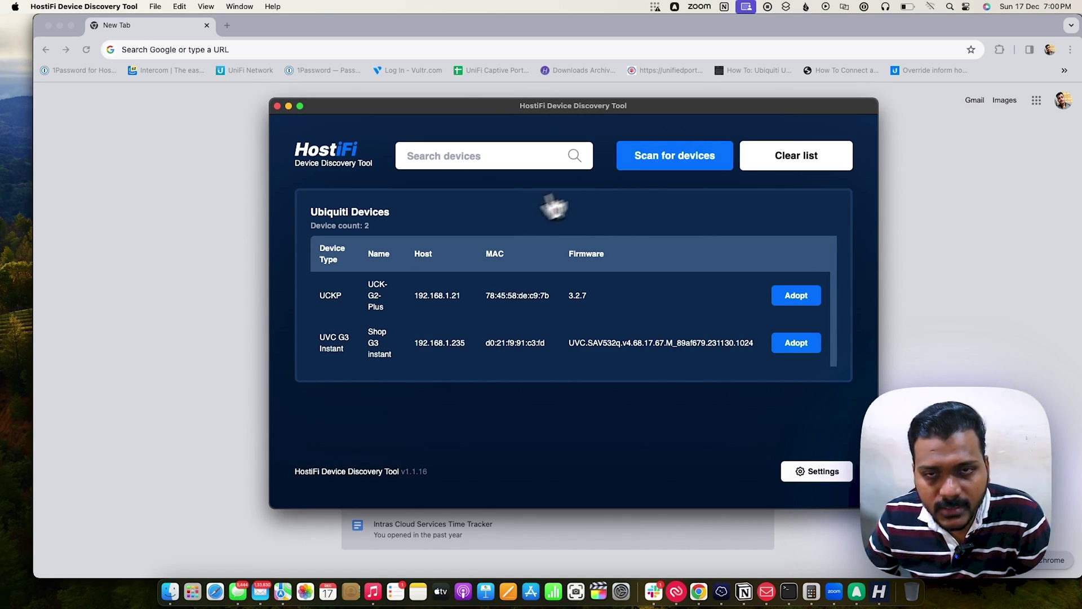
click(638, 171)
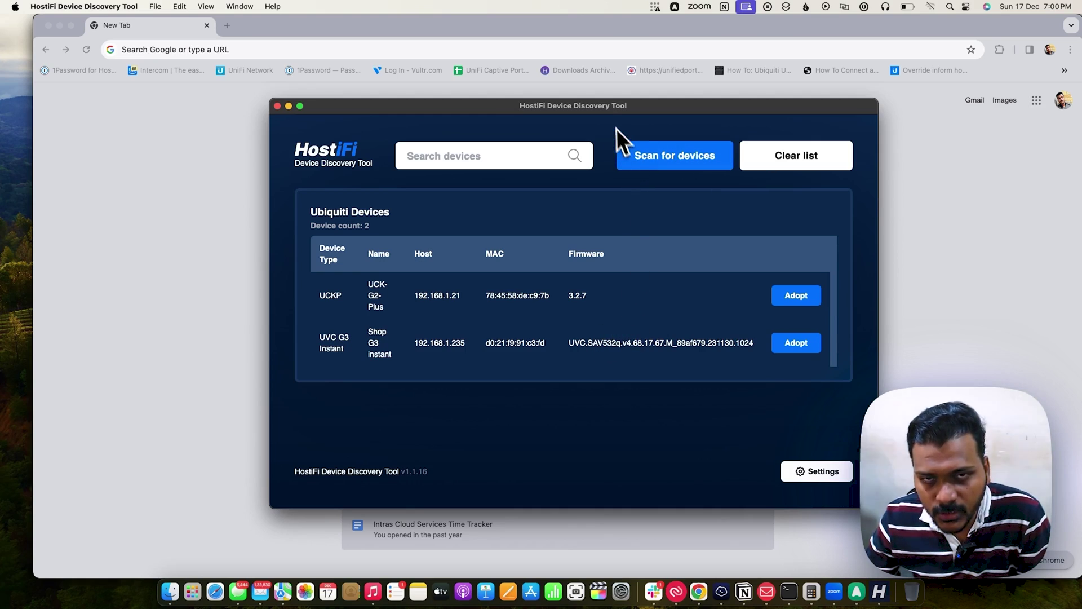
drag(607, 109, 603, 118)
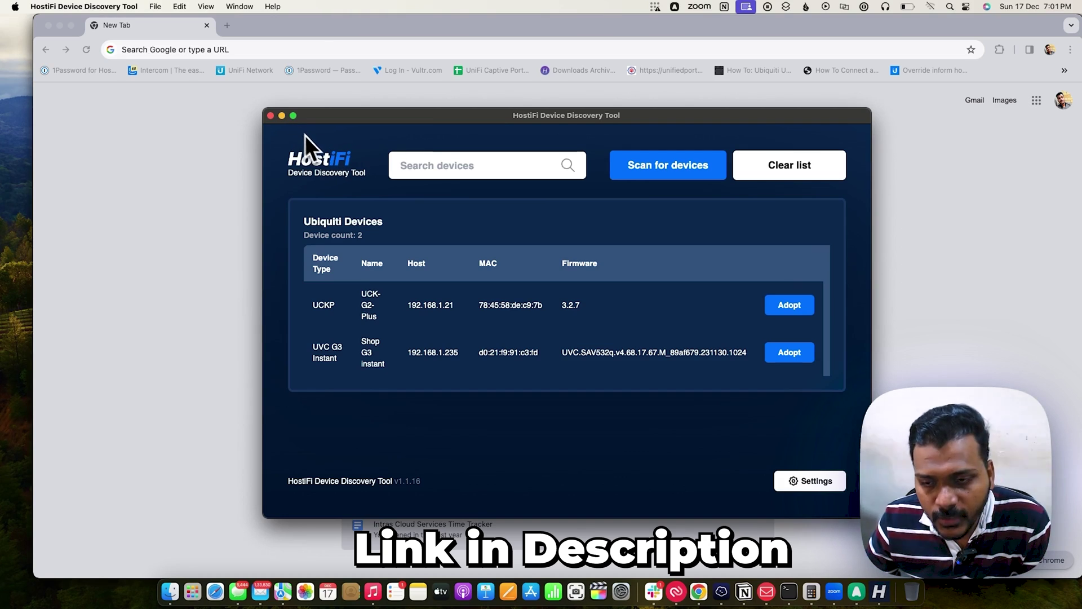
click(282, 116)
Load 192.168.1.1 in Chrome without the autocompleted suggestion, reaching the UniFi setup page
click(213, 49)
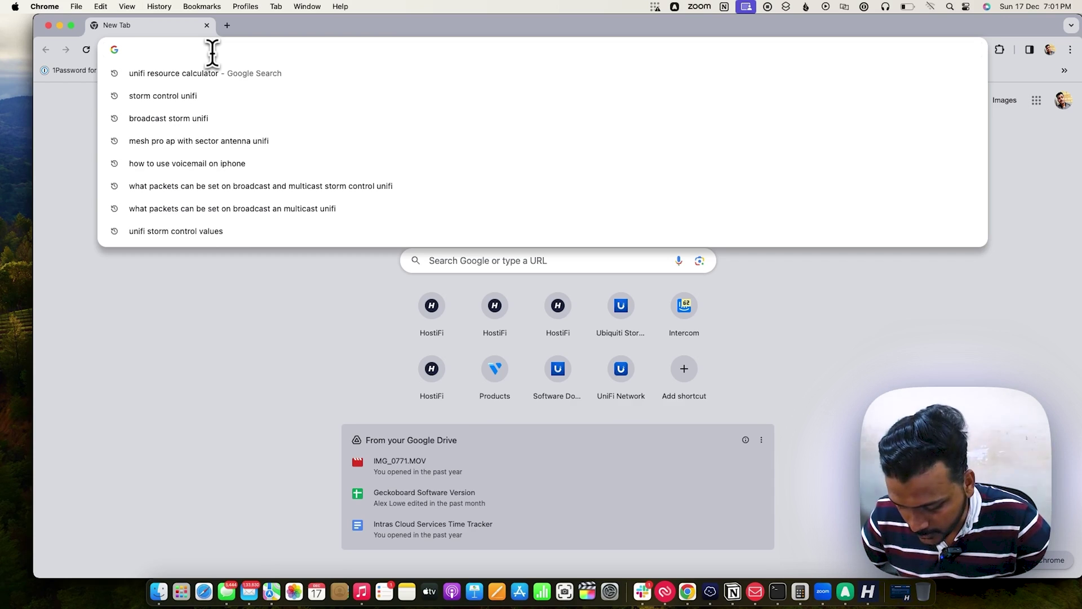
text(192.168.1.)
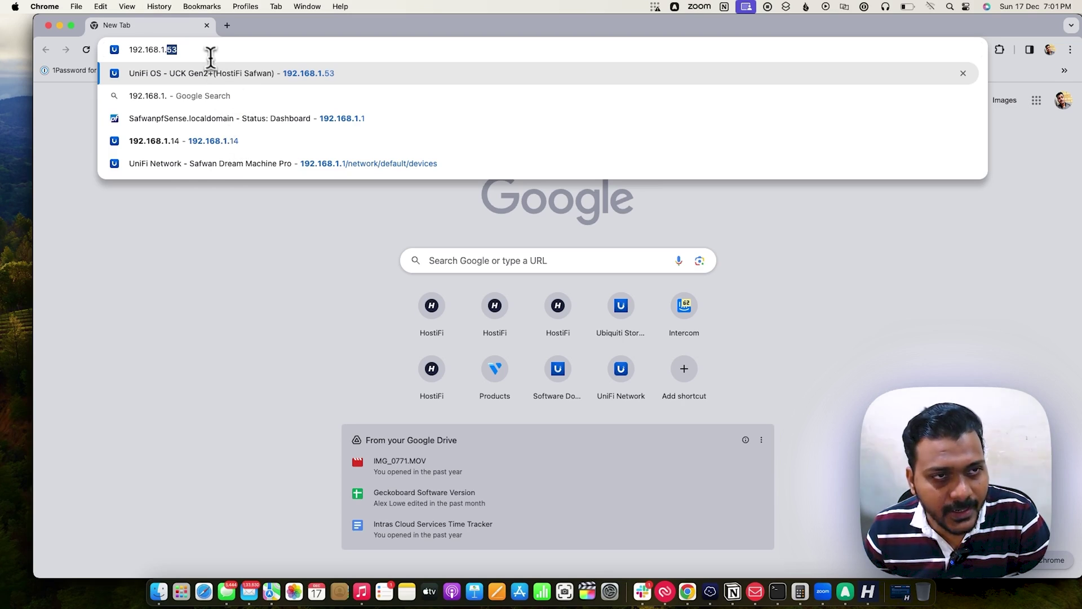
key(BackSpace)
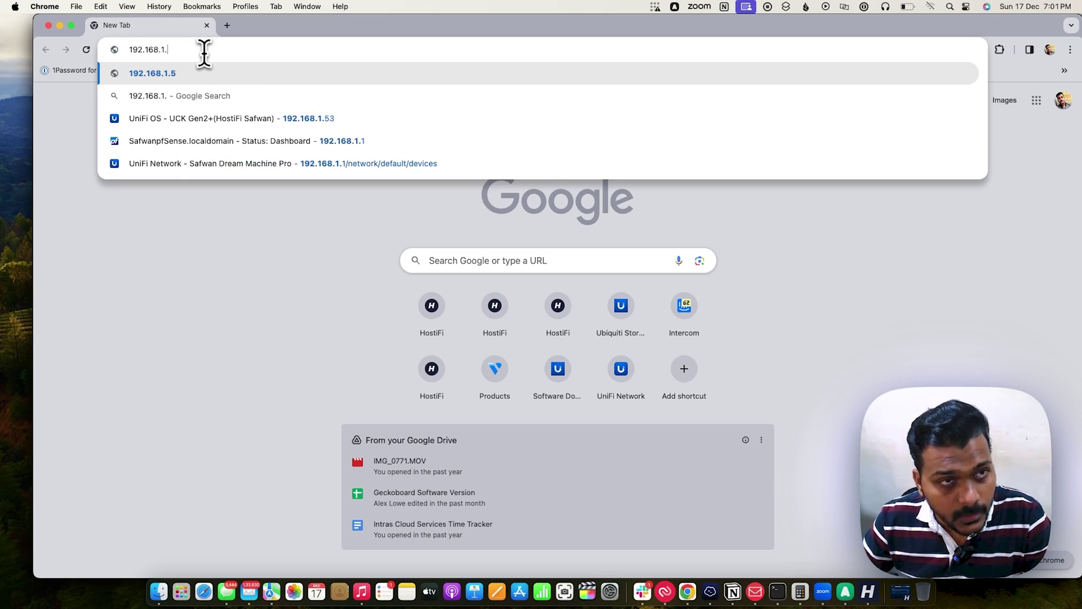
text(1)
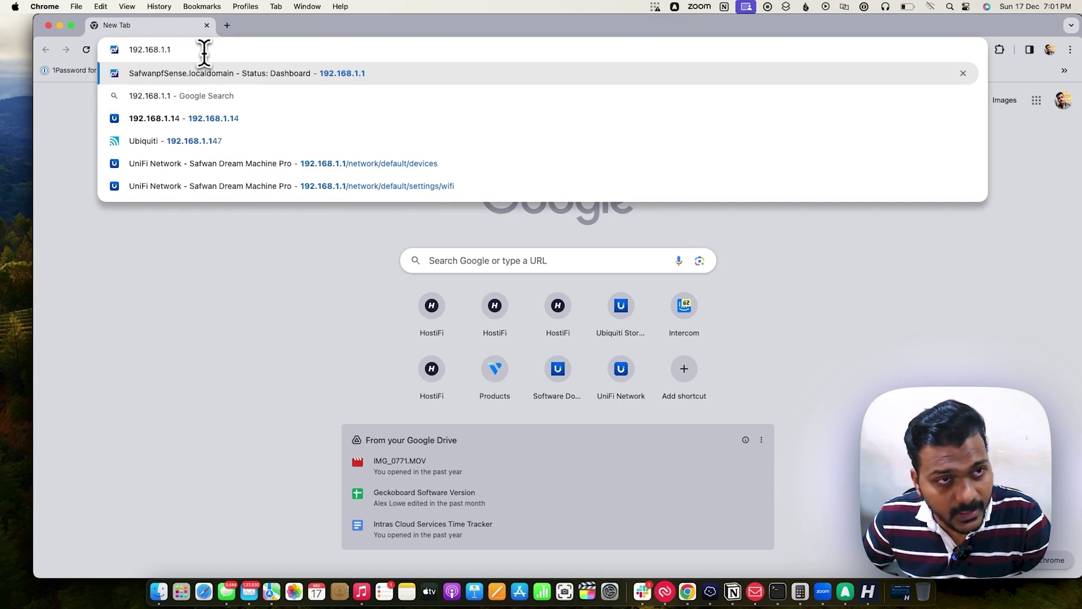
key(Return)
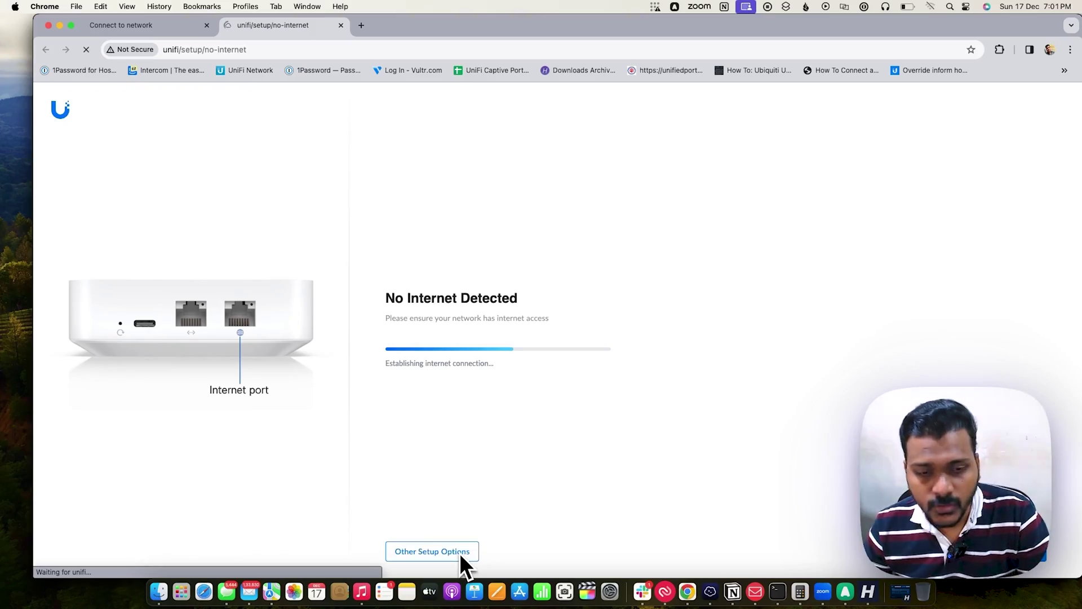
Choose WAN PPPoE Connection and enter DNS servers 8.8.8.8 and 8.8.4.4
click(456, 553)
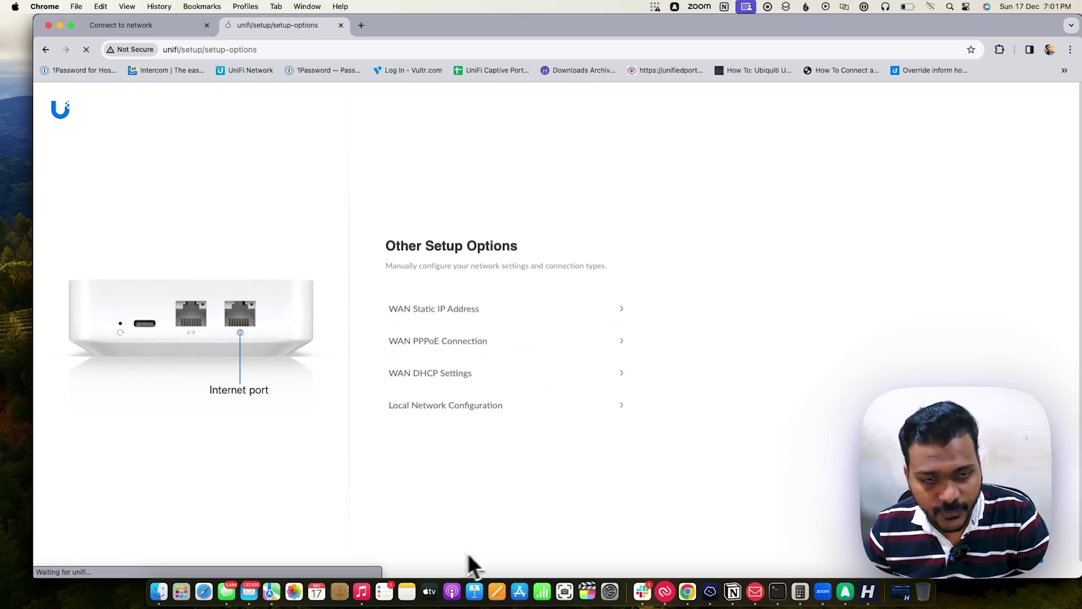
click(470, 348)
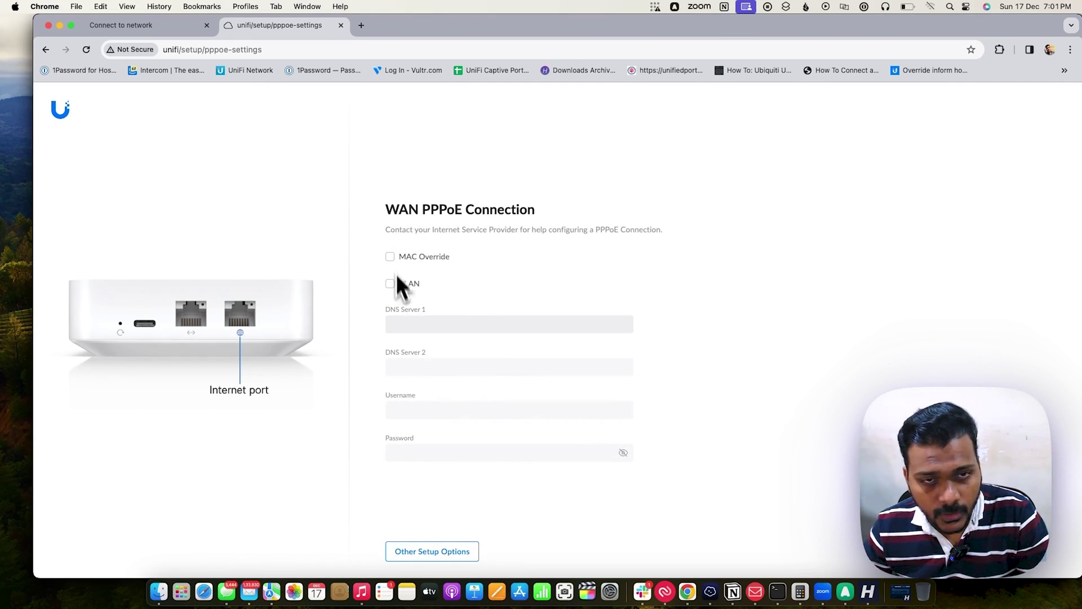
click(417, 326)
text(8.8.8.8)
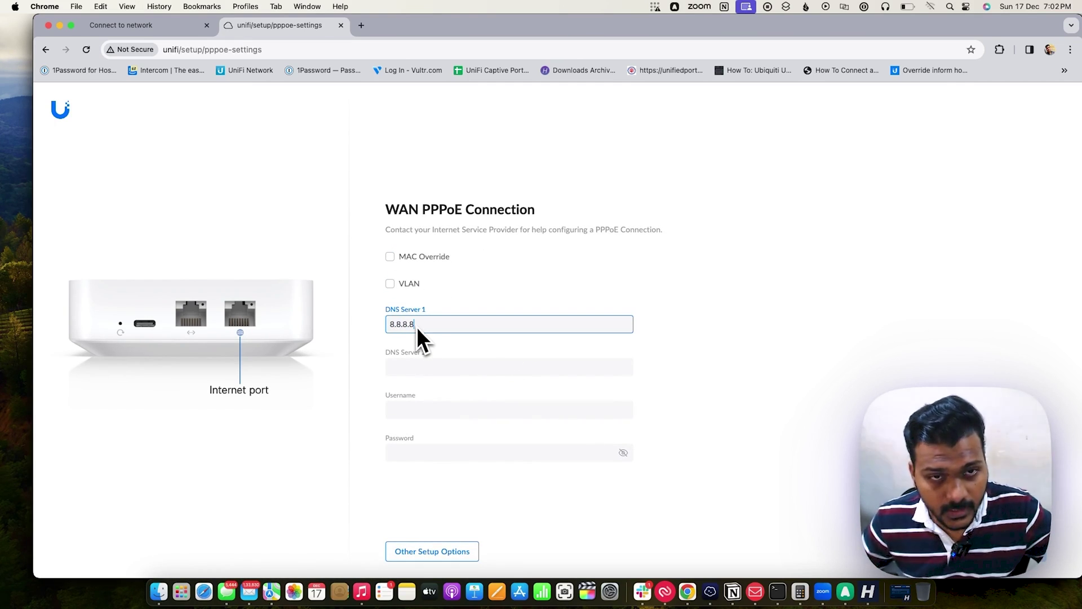
click(417, 367)
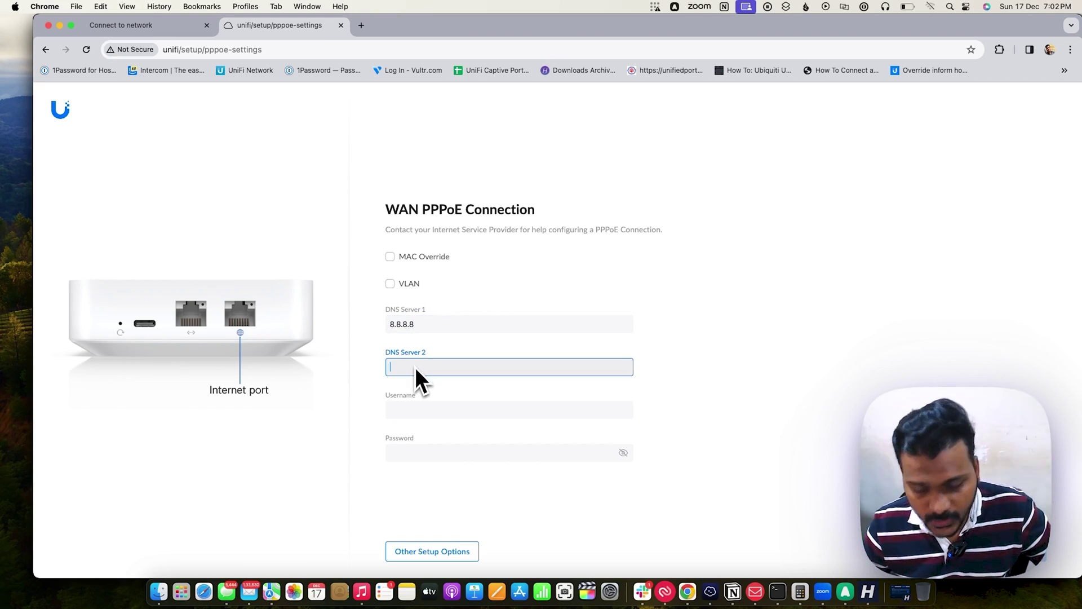
text(8.8.4.4)
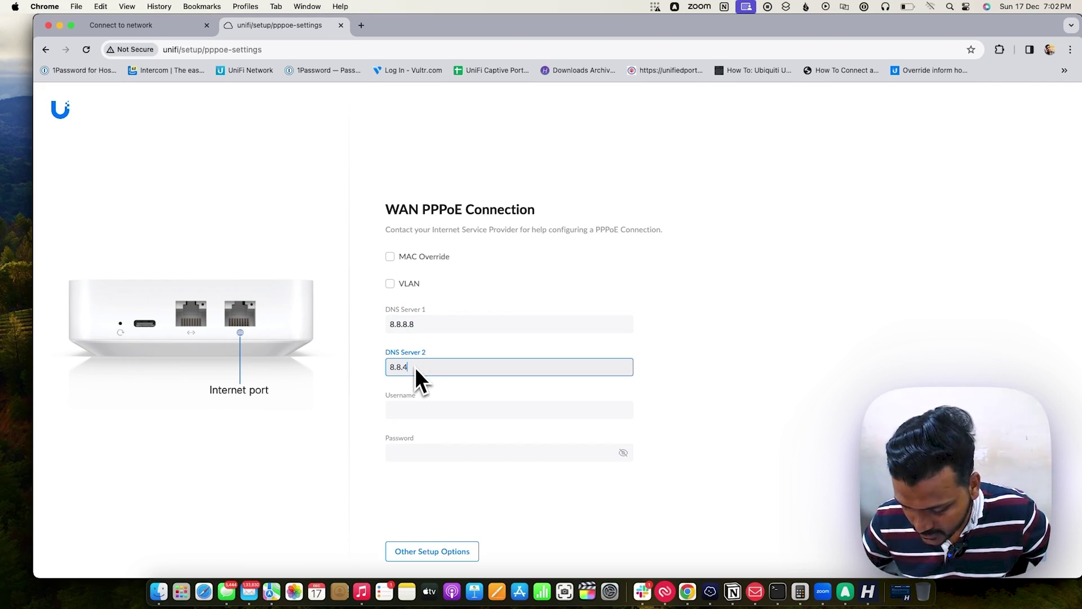
Enter the ISP's PPPoE username and password and apply the connection
click(408, 411)
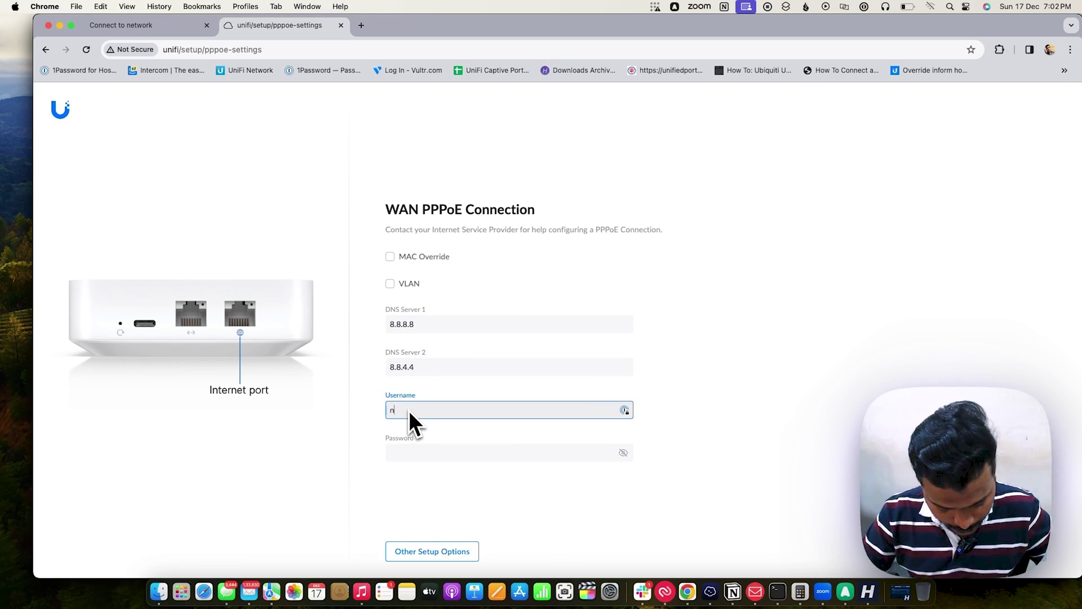
click(413, 451)
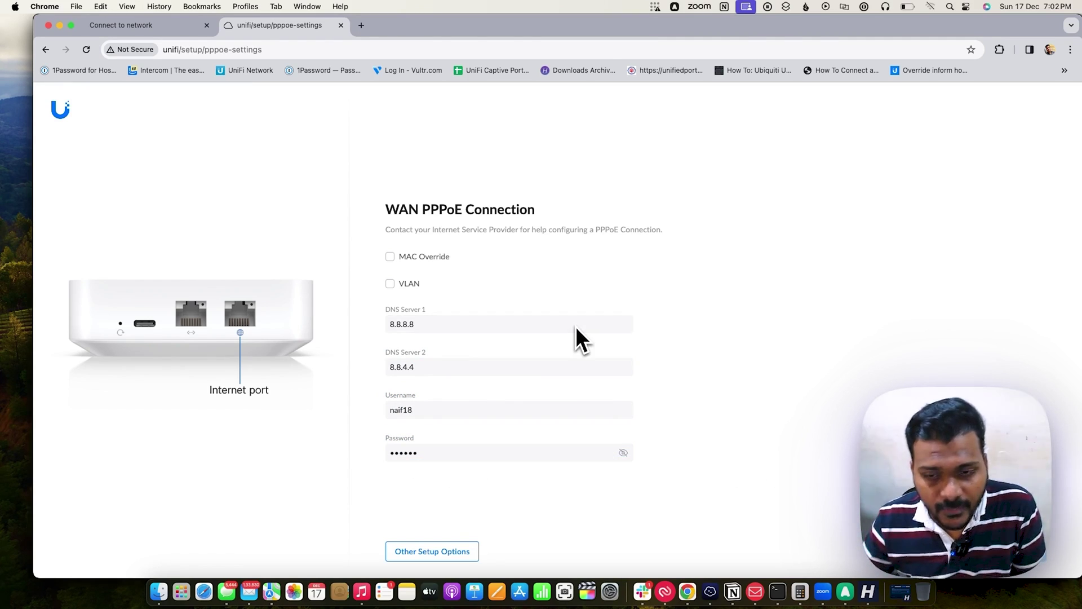
click(777, 486)
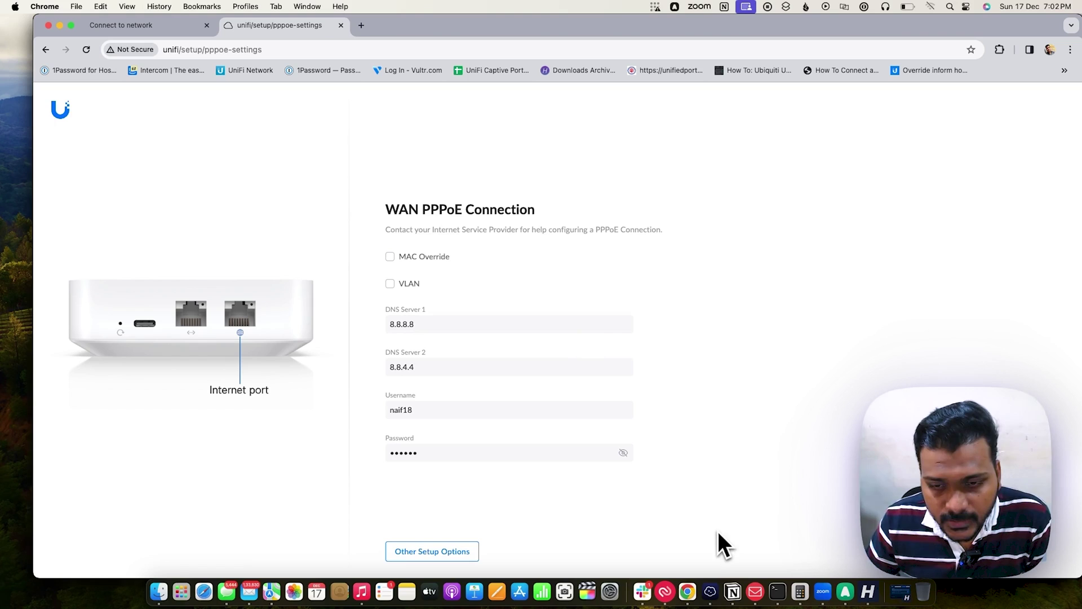
click(853, 479)
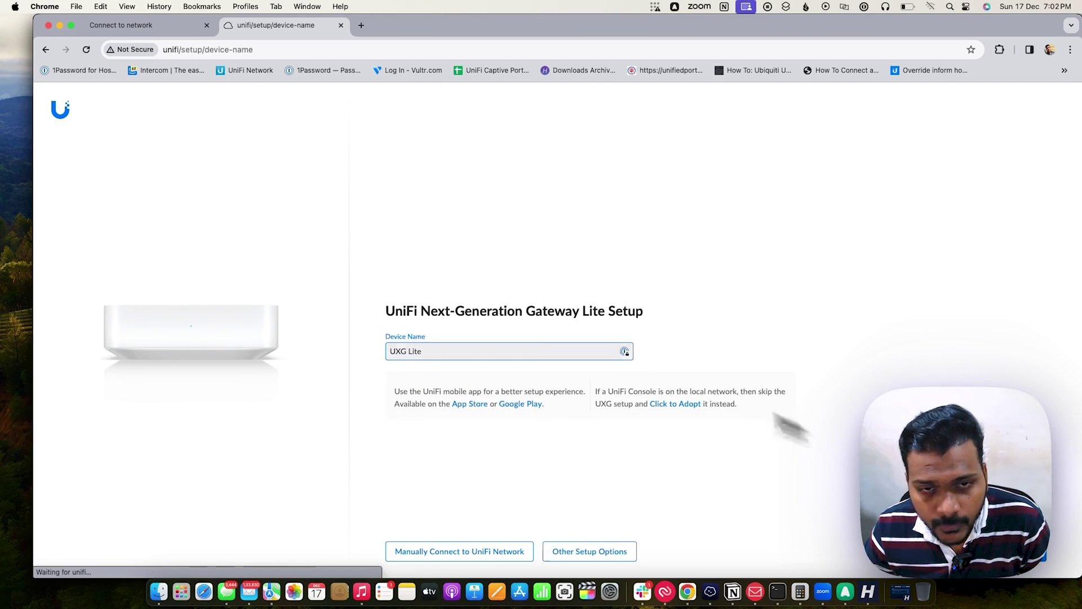
Prefix the Device Name with 'HostiFi' so the gateway reads HostiFi UXG Lite
click(392, 350)
text(Hos)
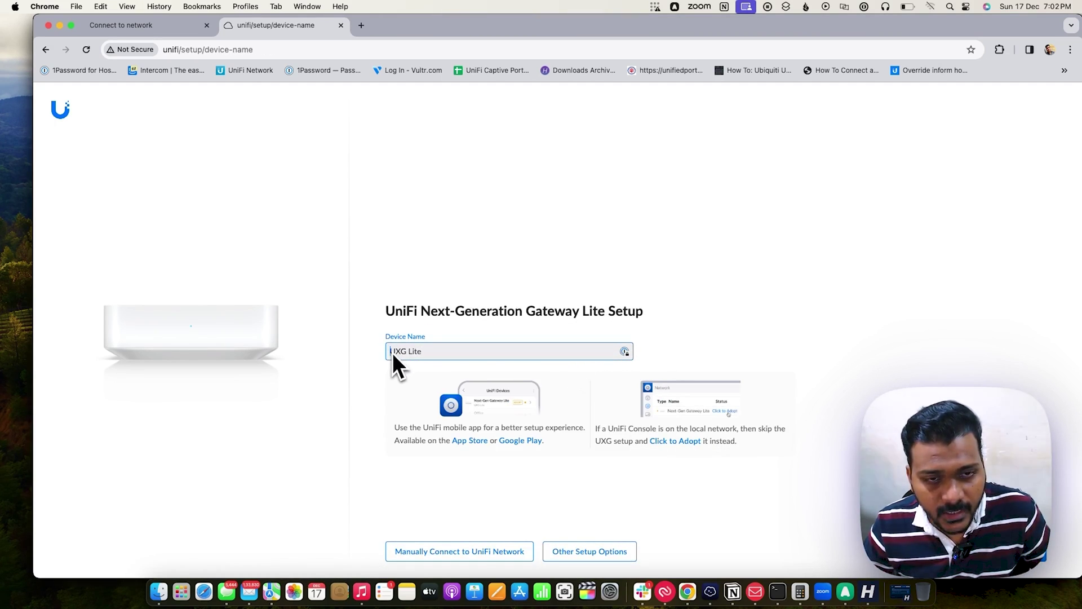
text(tiFi)
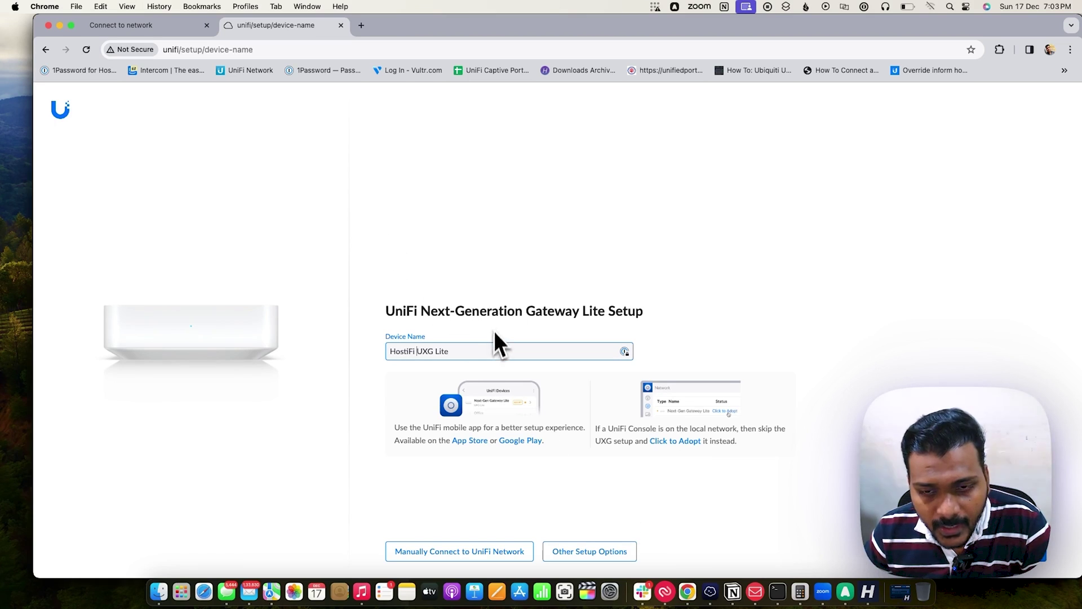
Open the Cloud Key at 192.168.1.21 in a new tab and name the console HostiFi
click(361, 25)
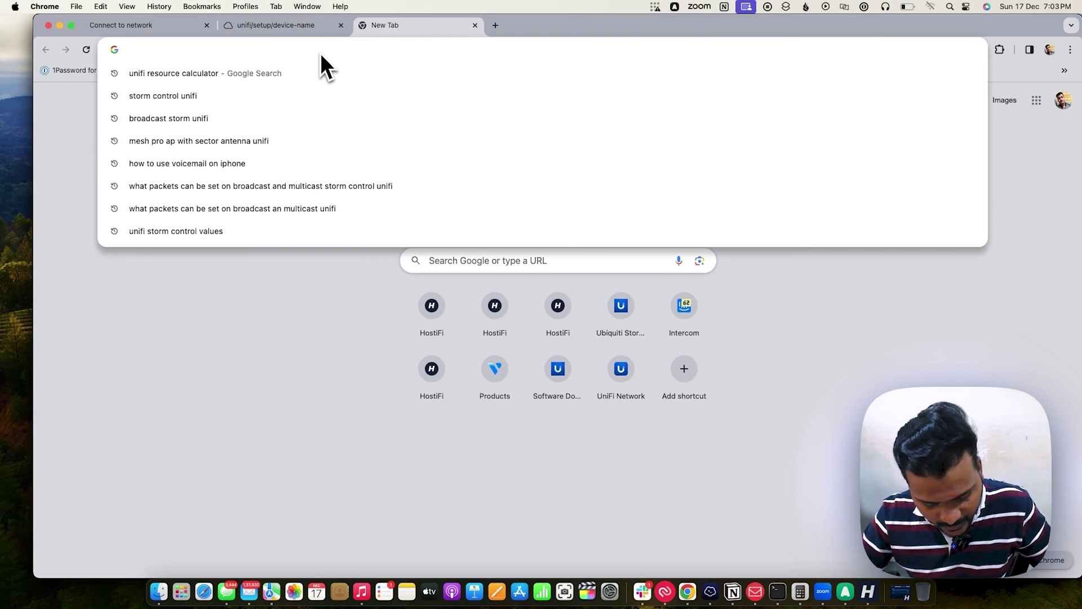
text(192)
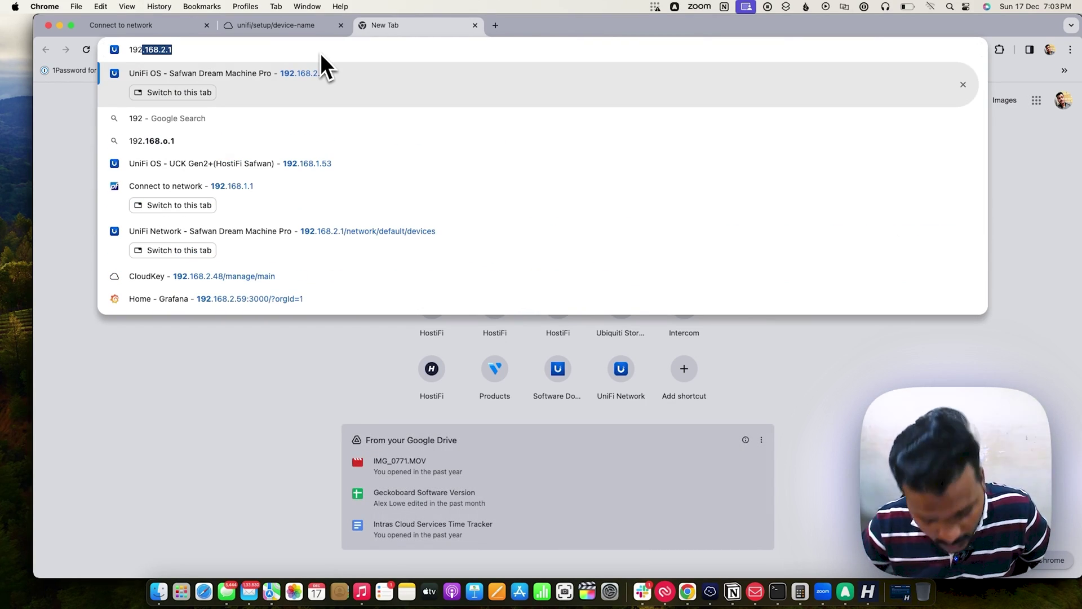
text(.168)
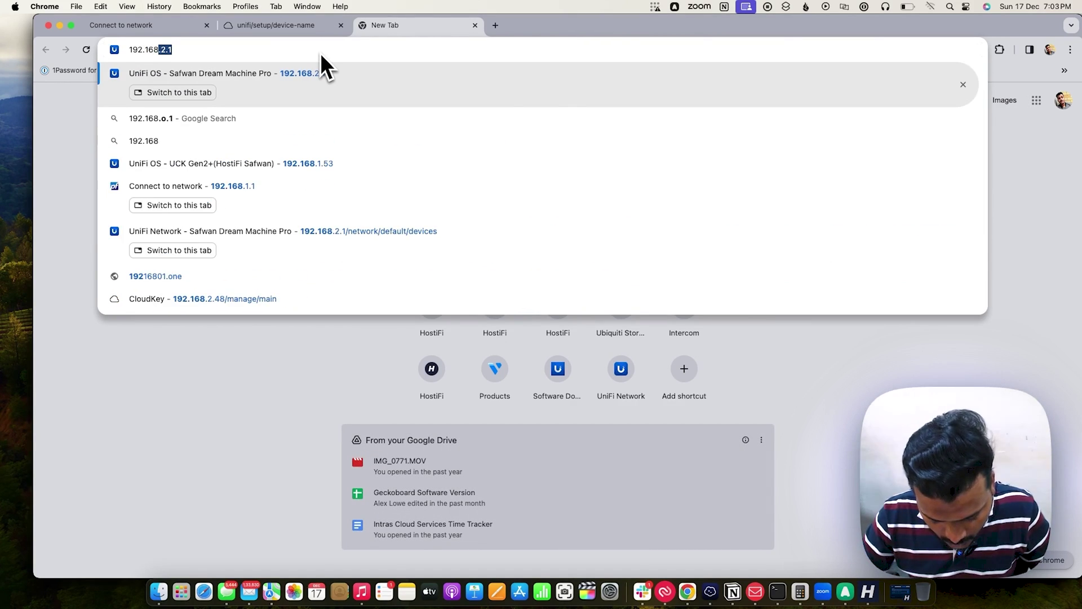
text(.1.21)
key(Return)
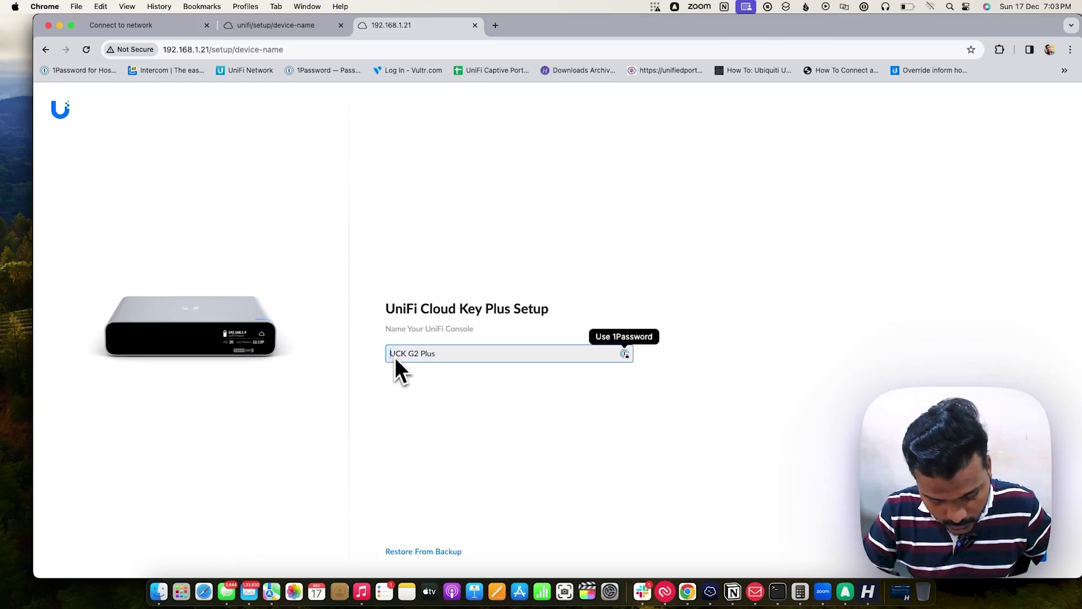
text(HostiFi)
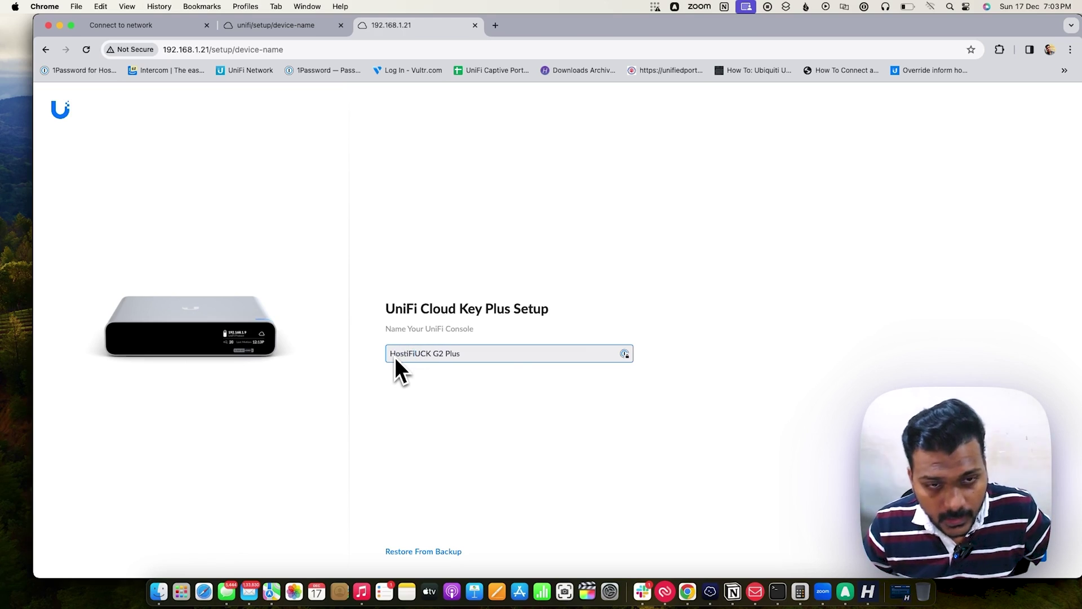
key(Return)
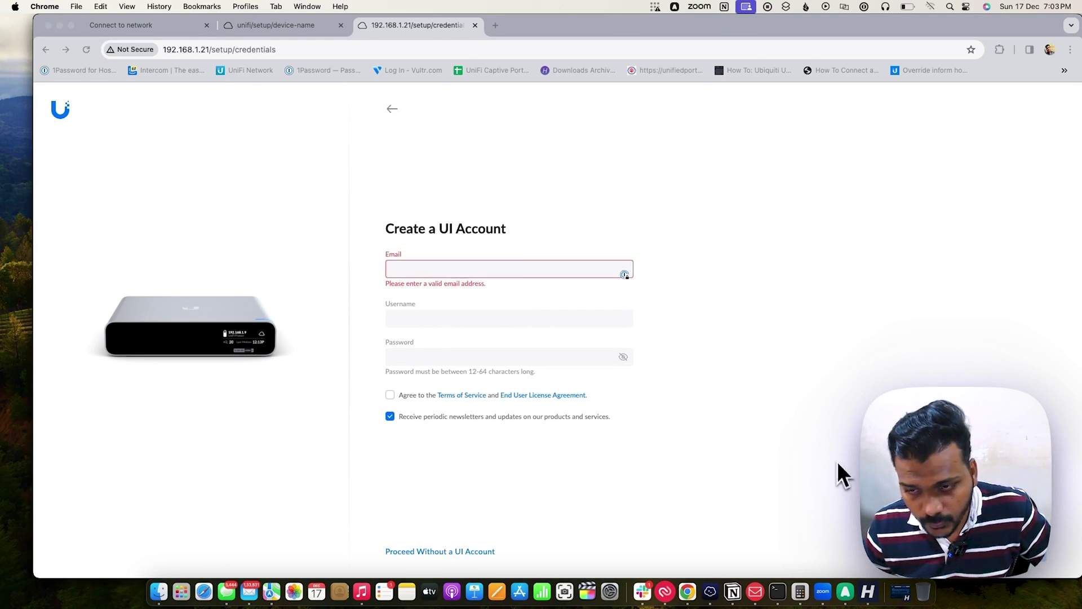
Fill in the UI account e-mail, username and password fields and agree to the terms
click(453, 272)
click(459, 310)
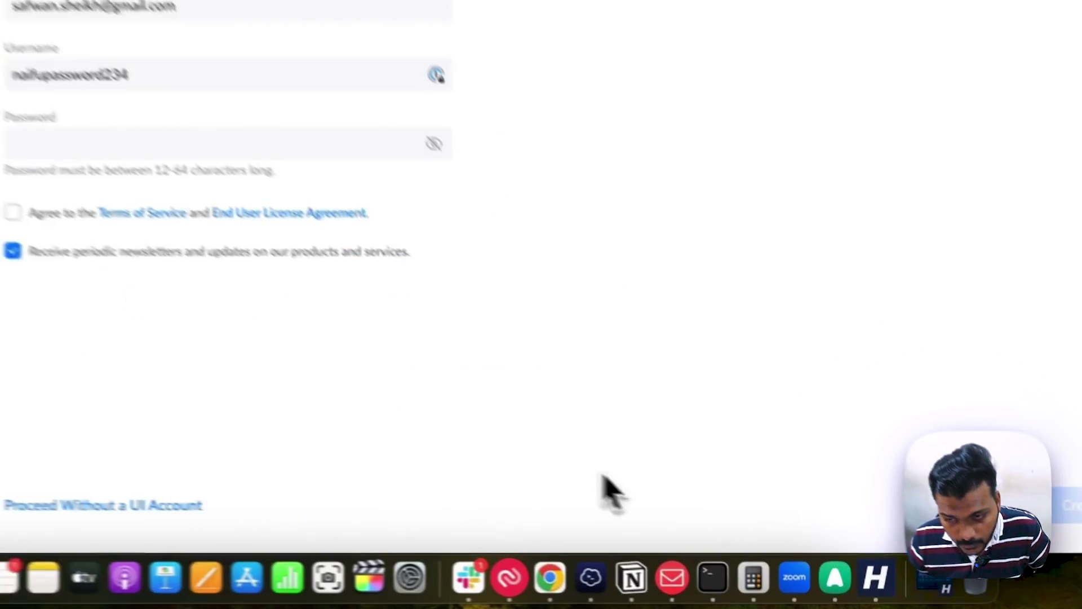
click(61, 149)
text(••••••••••••••)
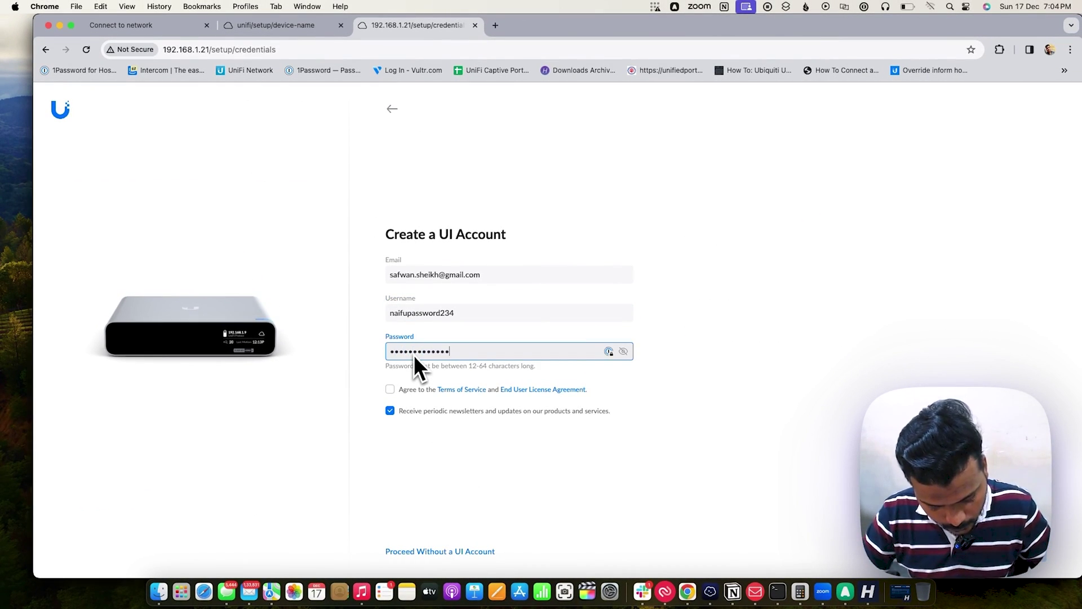
click(468, 314)
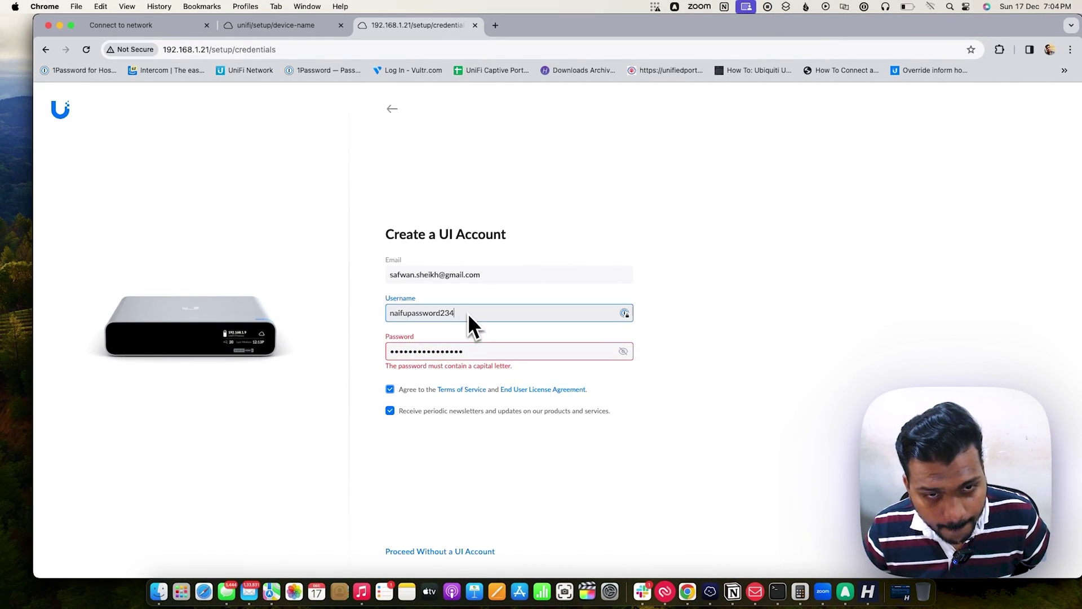
double_click(468, 313)
Proceed without a UI account, entering a console password to start UniFi OS setup
click(478, 551)
text(••••••••••••)
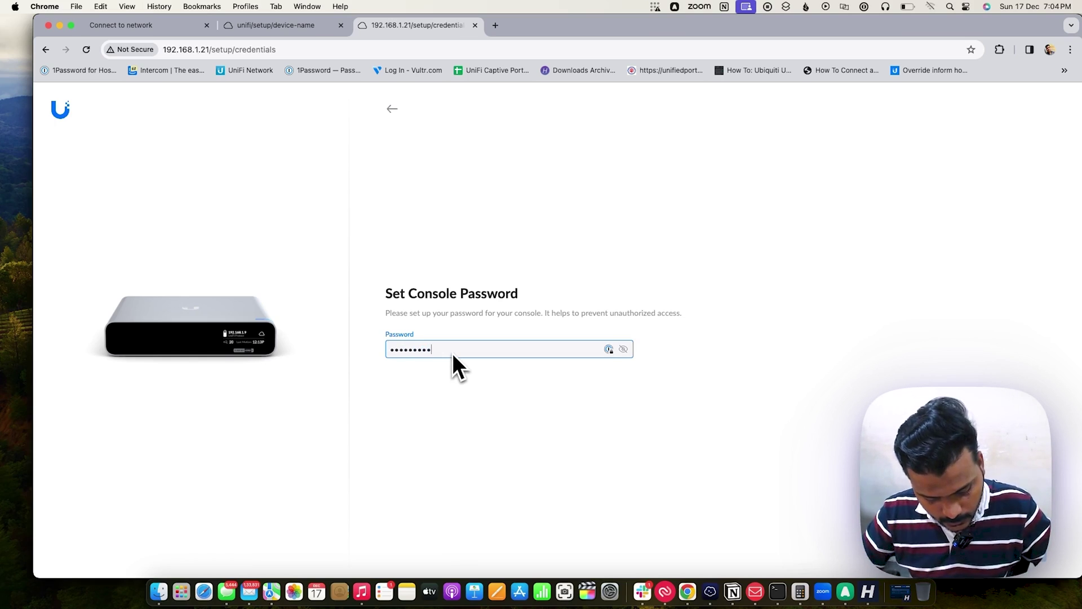
double_click(471, 348)
key(Return)
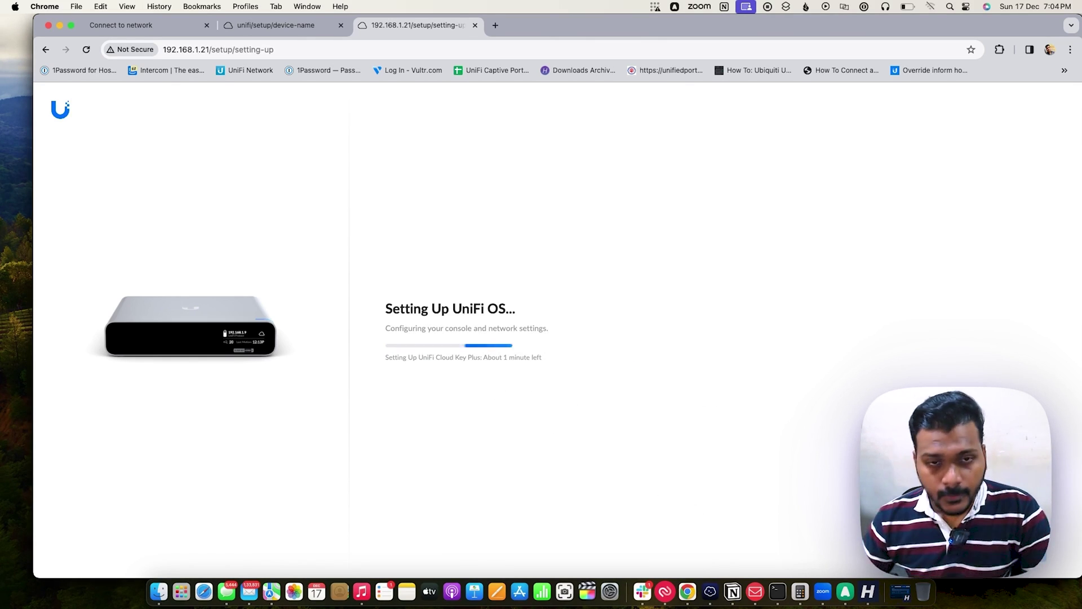
On the gateway's setup tab, choose Manually Connect to UniFi Network for the UXG Lite
click(292, 33)
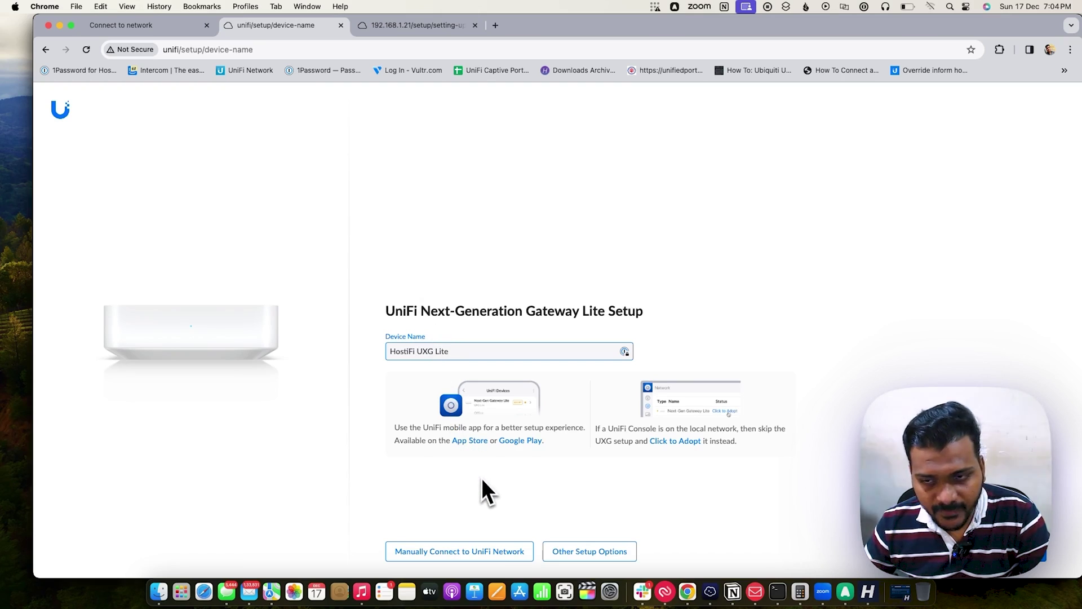
click(509, 552)
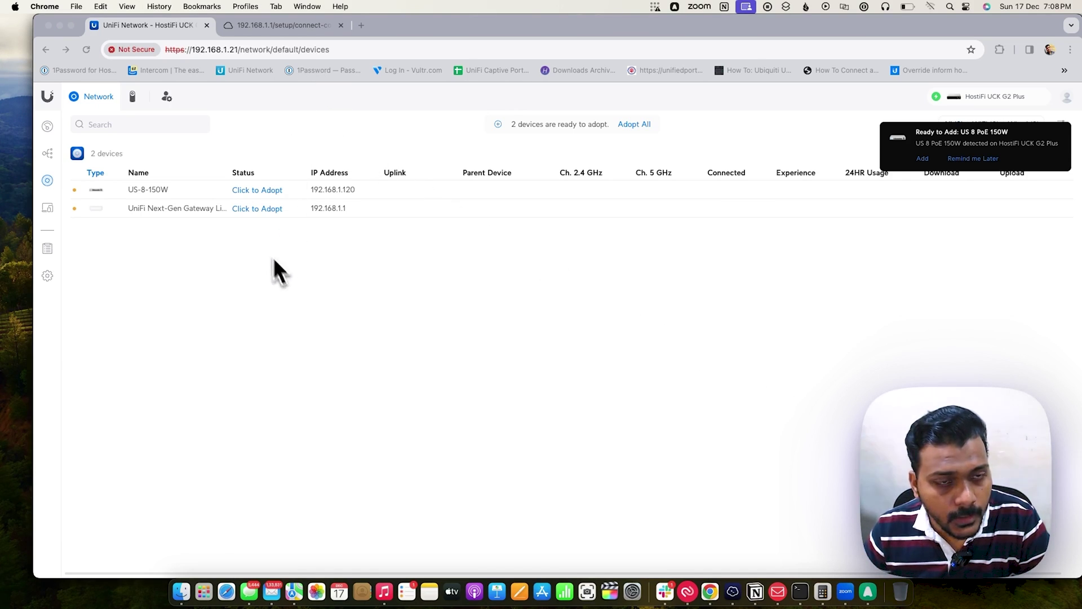
Adopt the US-8-150W switch and the Next-Gen Gateway Lite from the Devices list
click(266, 26)
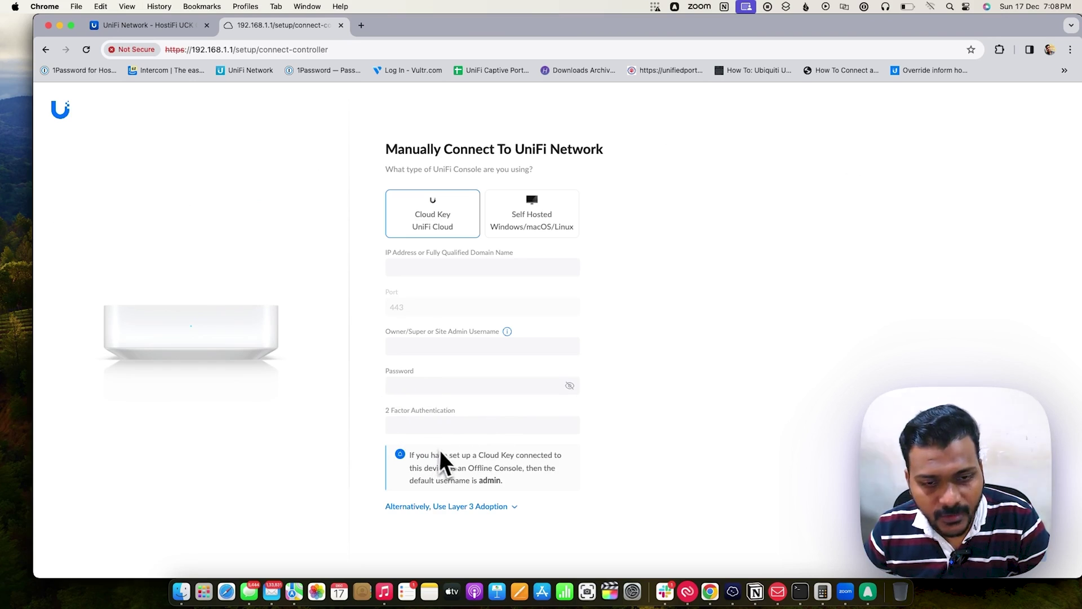
click(164, 27)
click(259, 194)
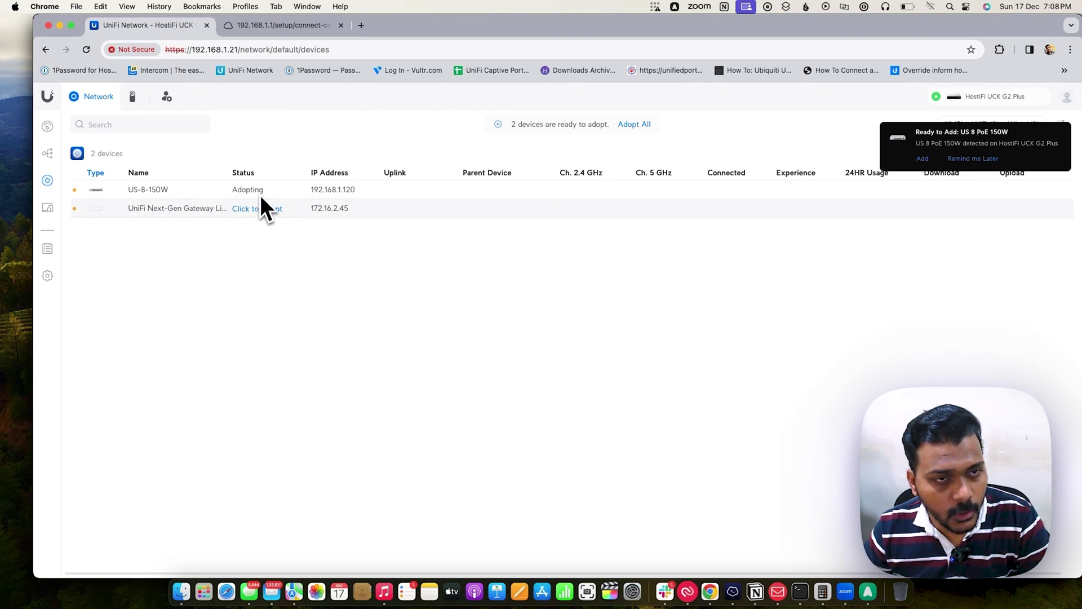
click(259, 209)
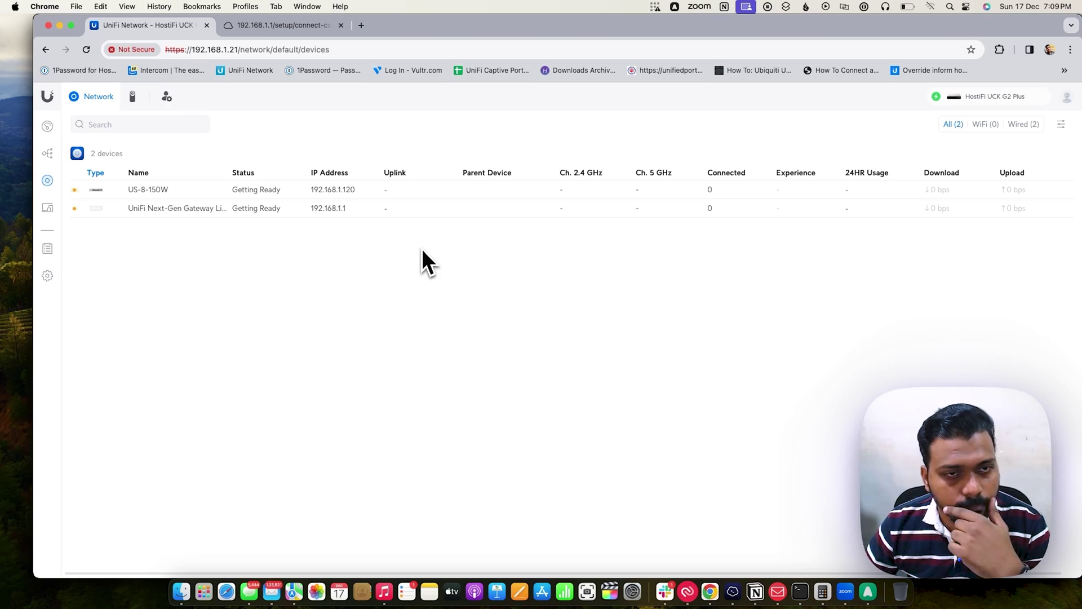
Open the Gateway Lite's Port Manager showing Port 1 - LAN and Port 2 - WAN
click(224, 214)
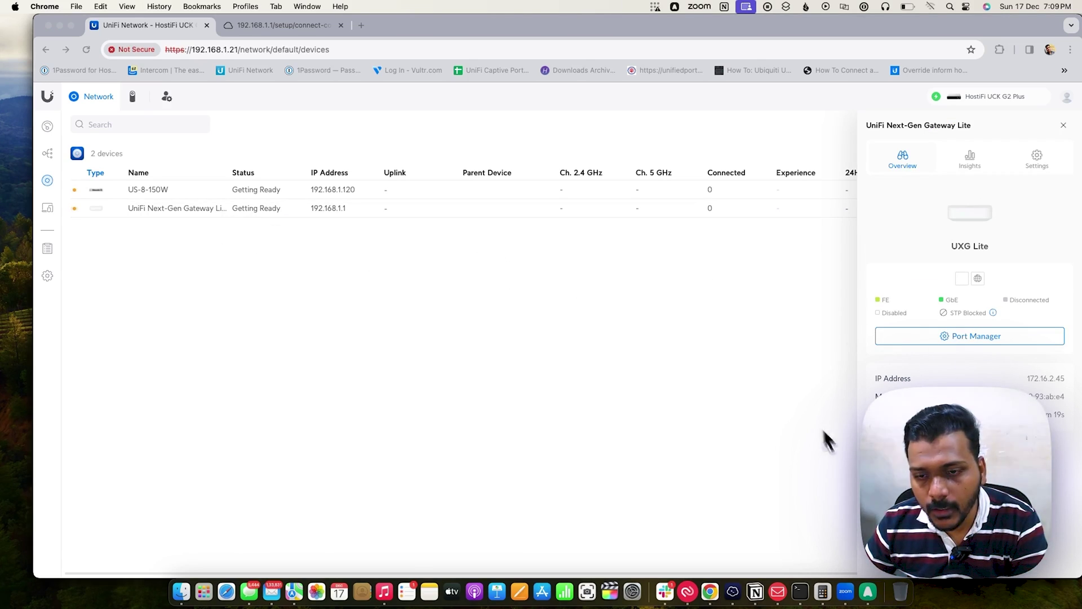
click(969, 340)
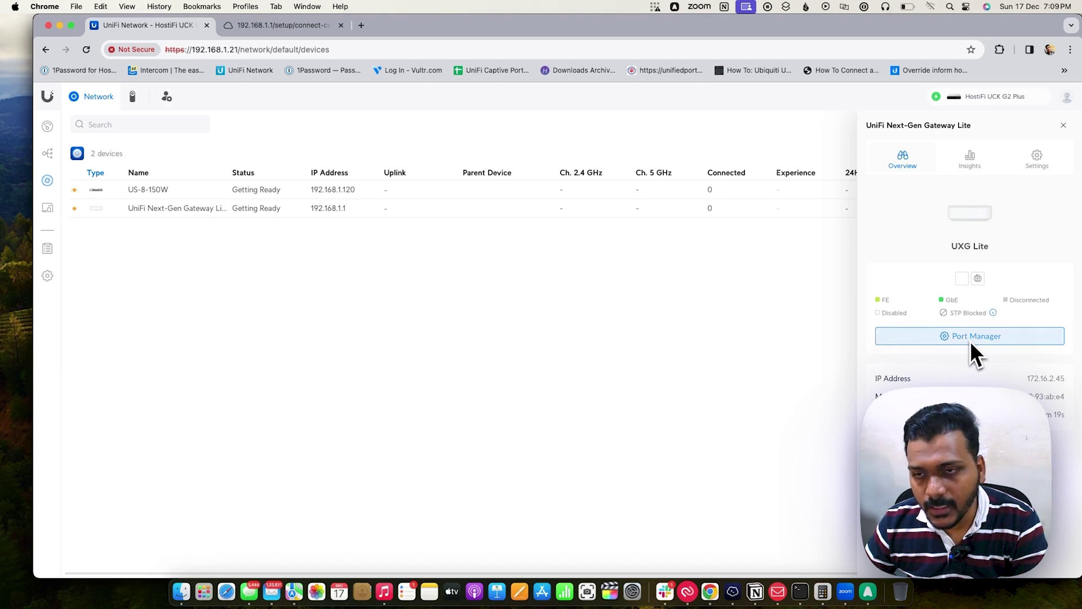
click(956, 340)
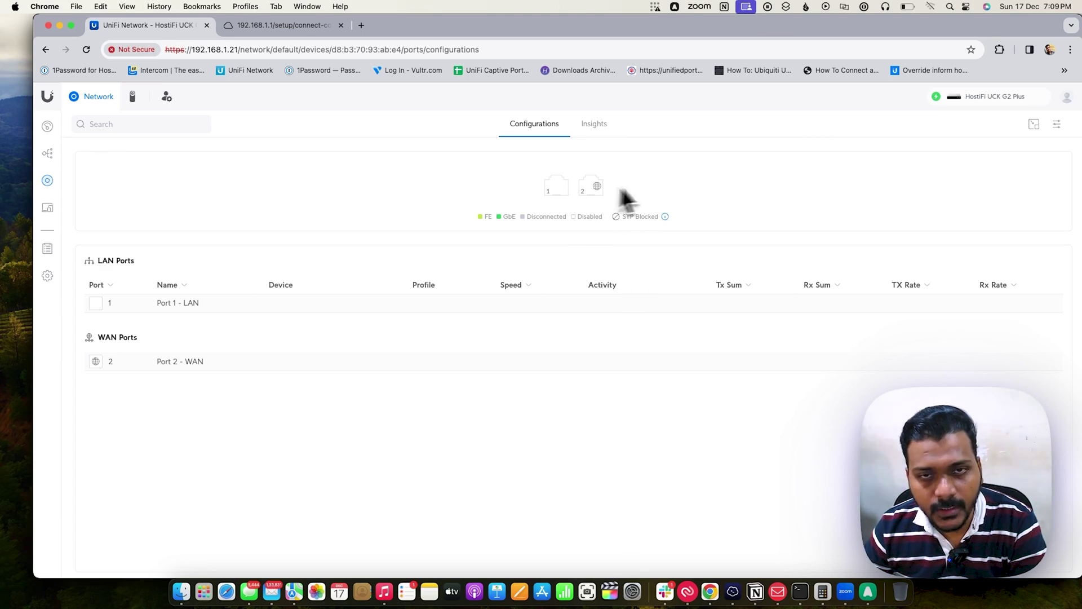
Try the gateway's port Insights, reload after the error, and return to UniFi Devices
click(595, 128)
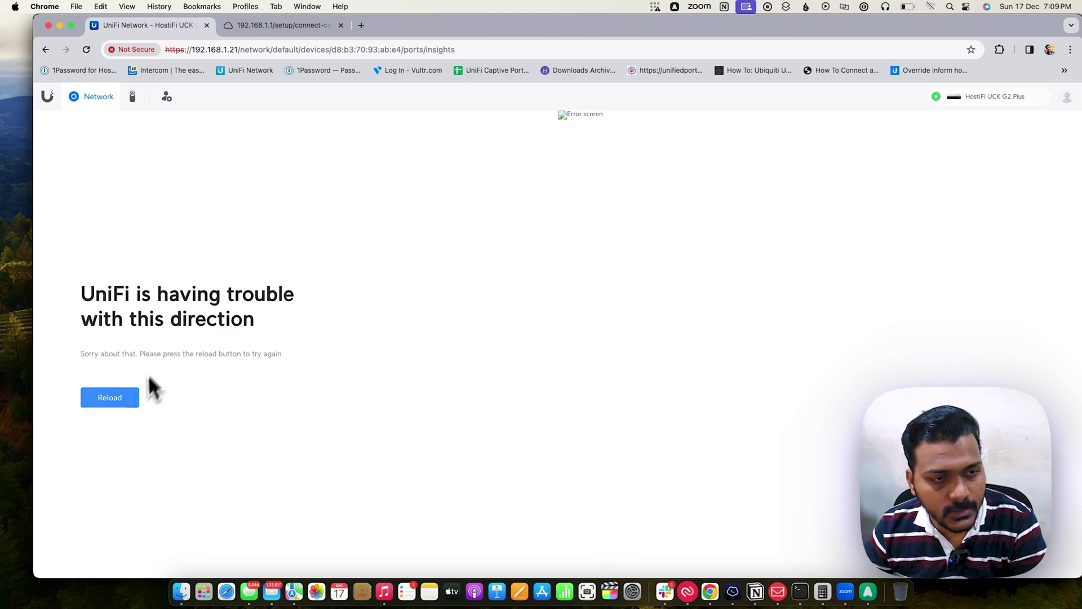
click(86, 53)
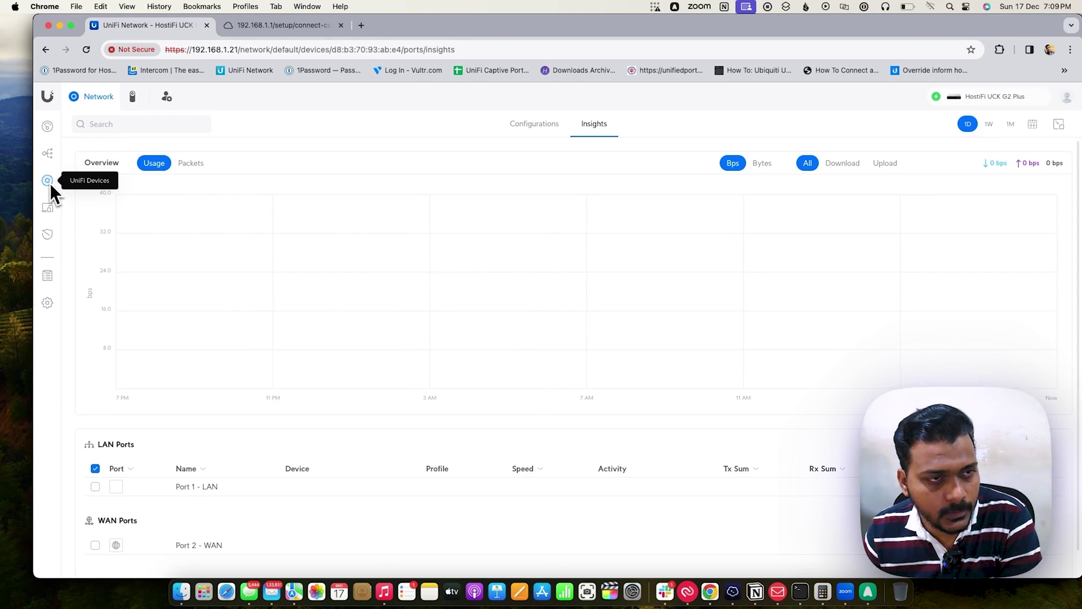
click(49, 182)
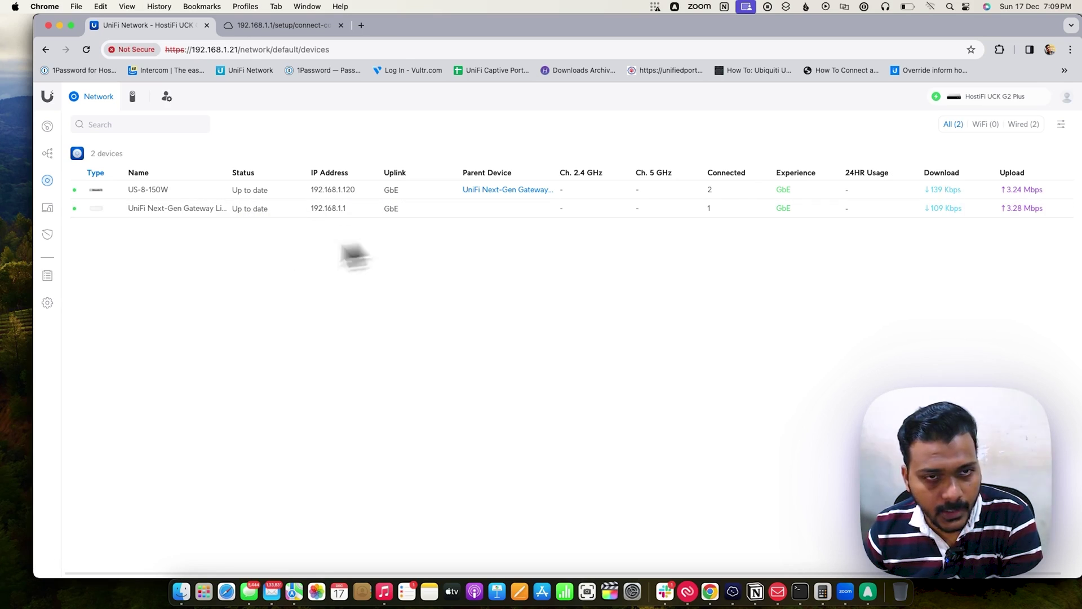
Confirm the gateway's LAN and WAN ports link at GbE, then open the US-8-150W switch details
click(203, 211)
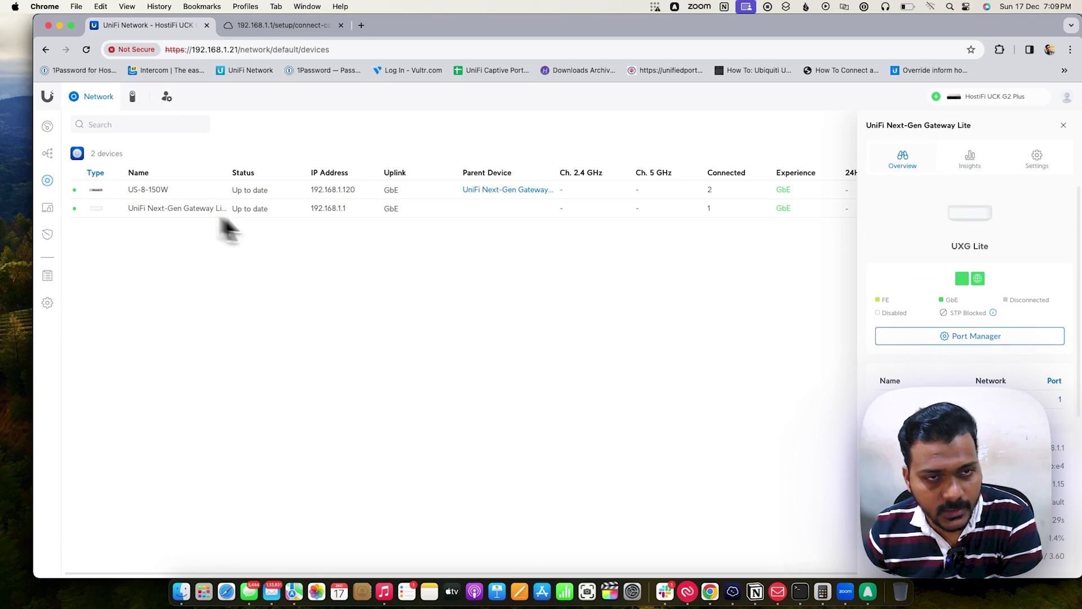
click(978, 338)
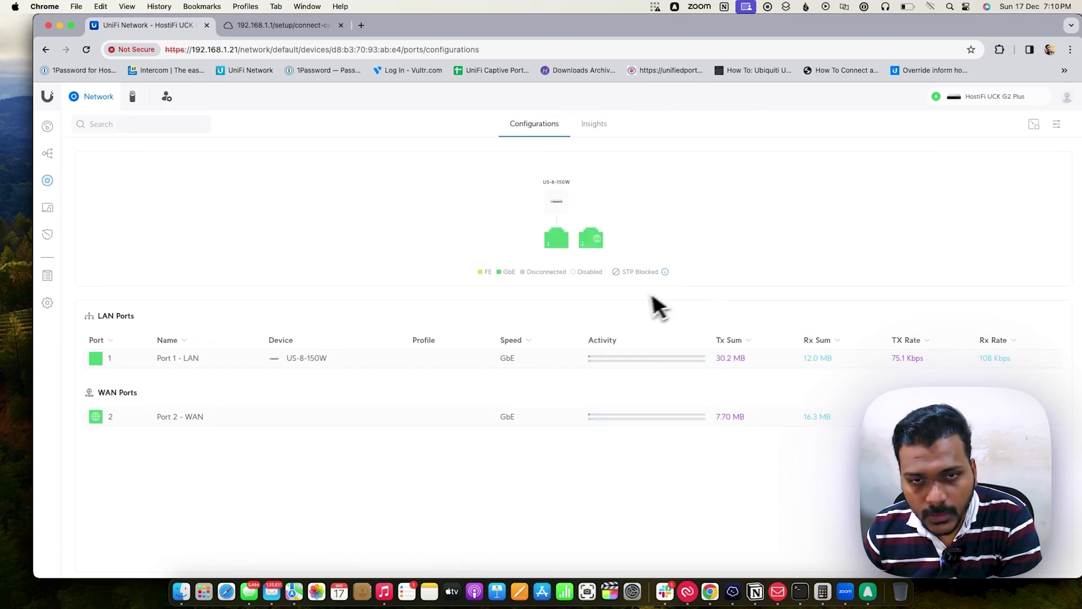
click(590, 241)
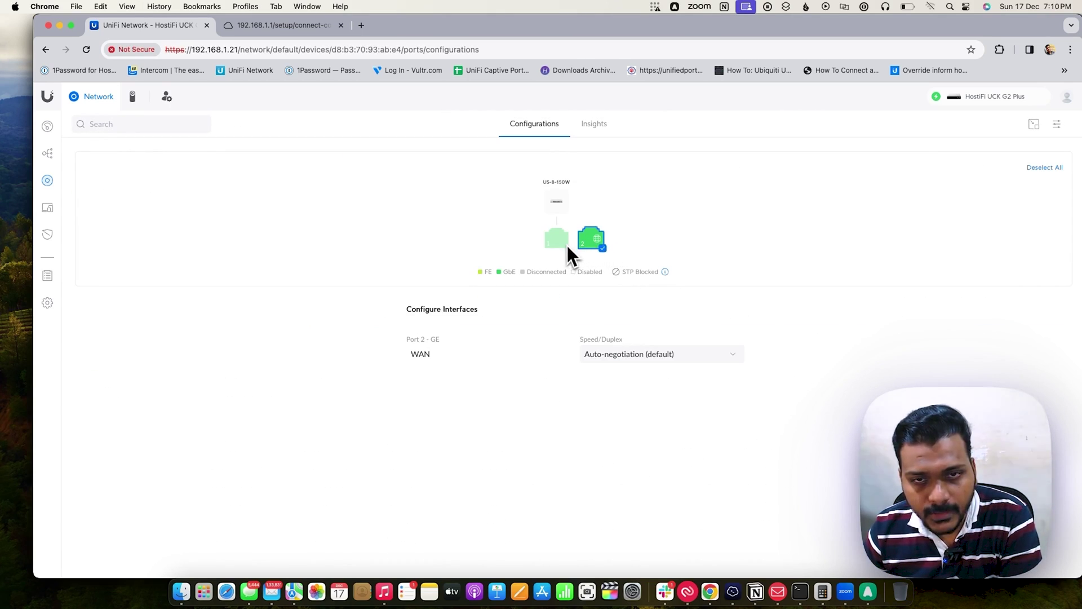
click(566, 245)
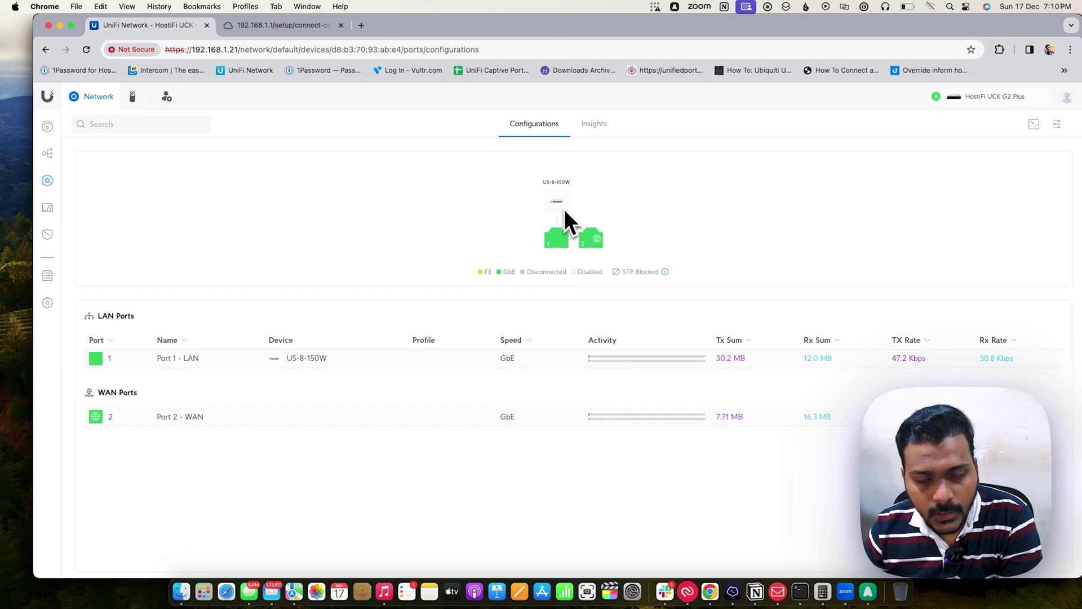
click(47, 208)
click(195, 189)
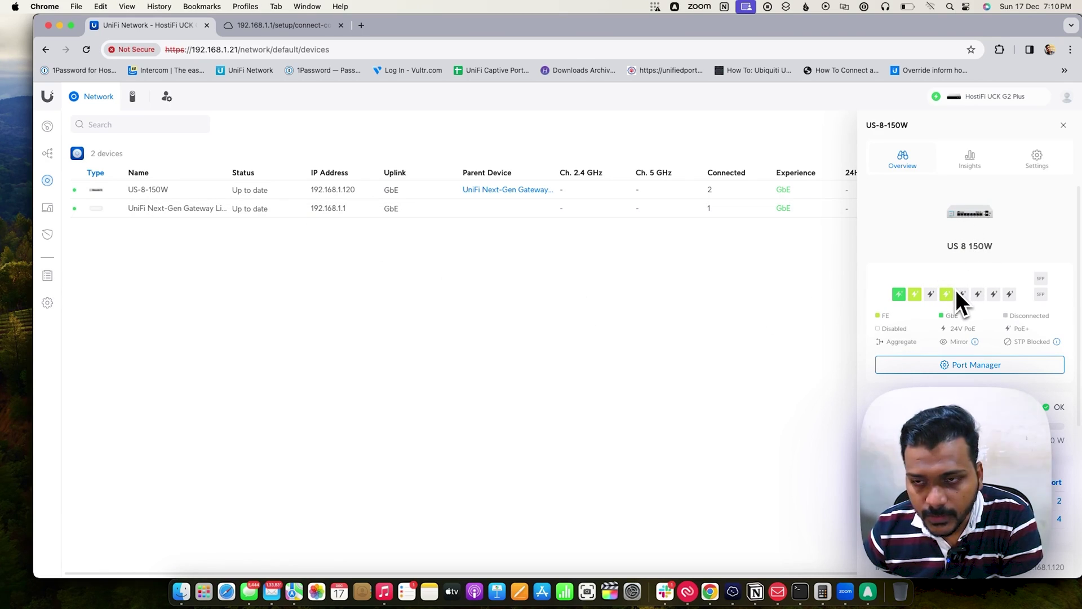
Review the US-8-150W's PoE Power Availability and clients, then go to Settings' WiFi page
scroll(981, 372, down, 2)
scroll(986, 383, up, 2)
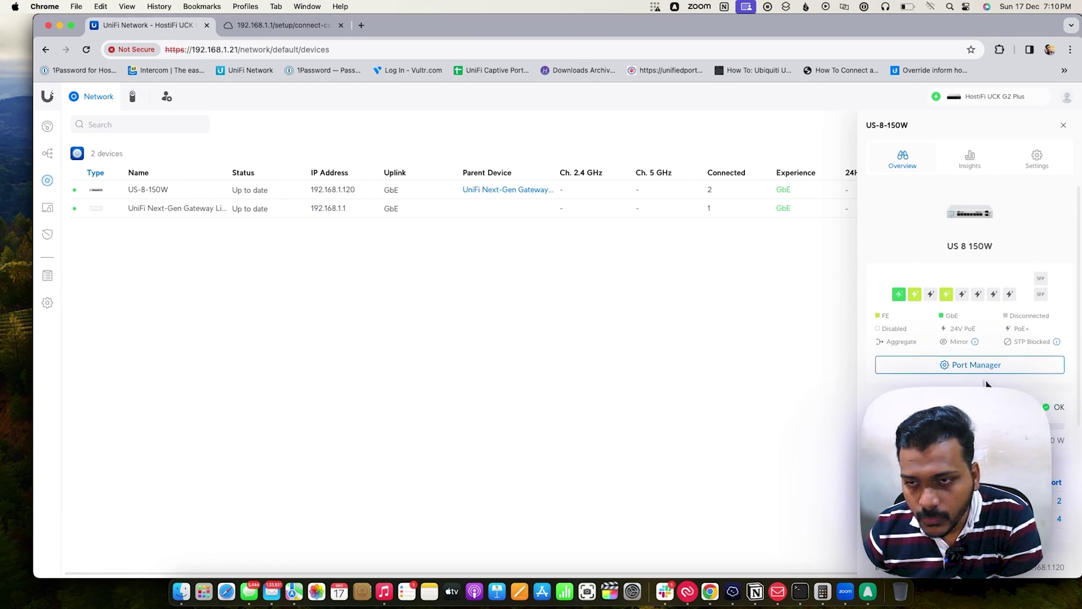
scroll(981, 378, down, 3)
scroll(954, 367, up, 2)
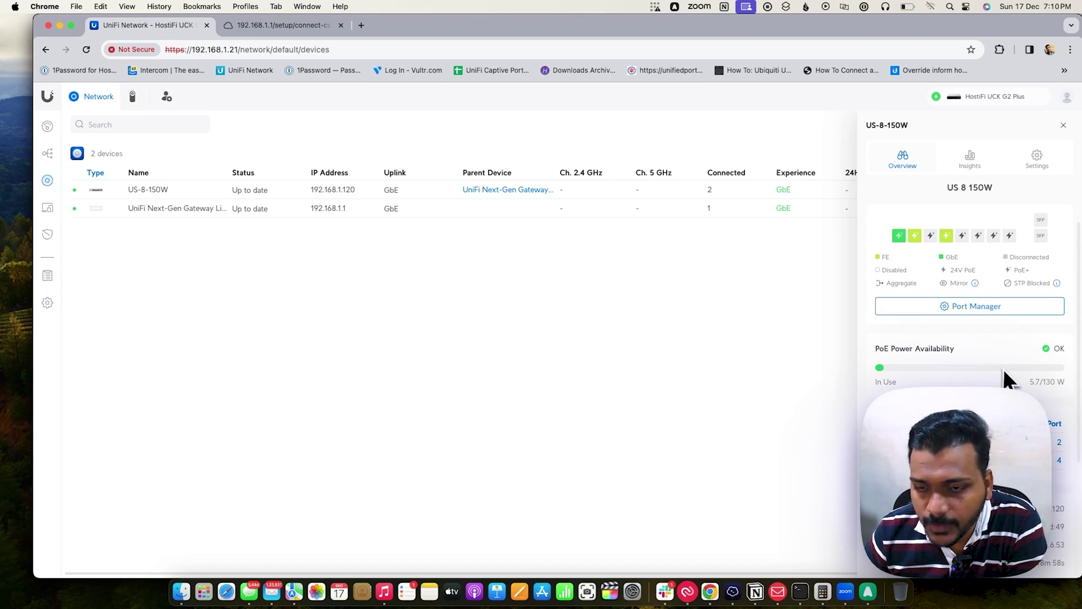
scroll(980, 338, down, 2)
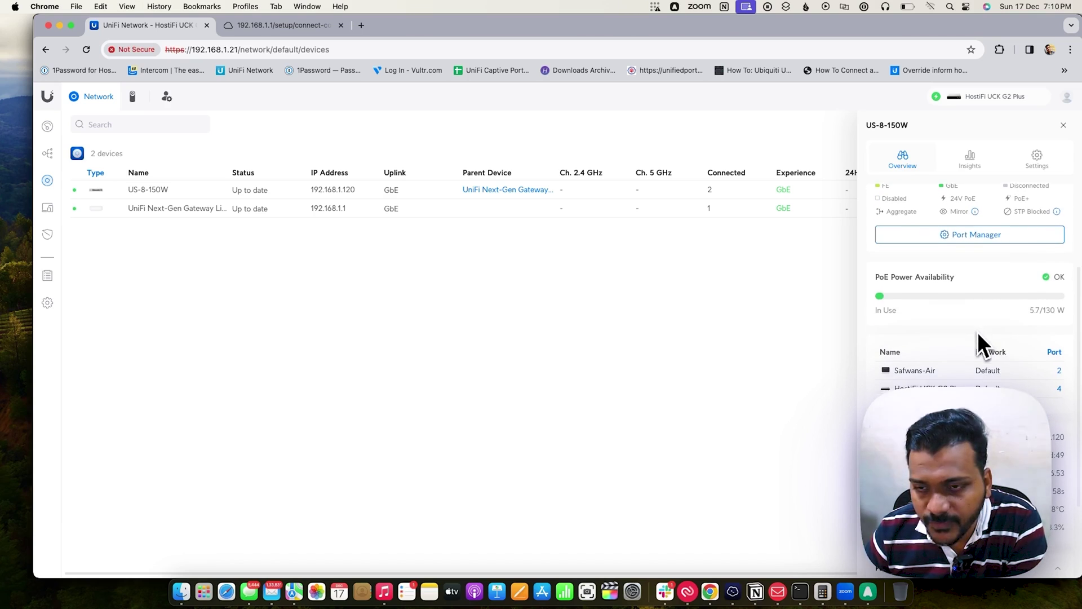
click(48, 303)
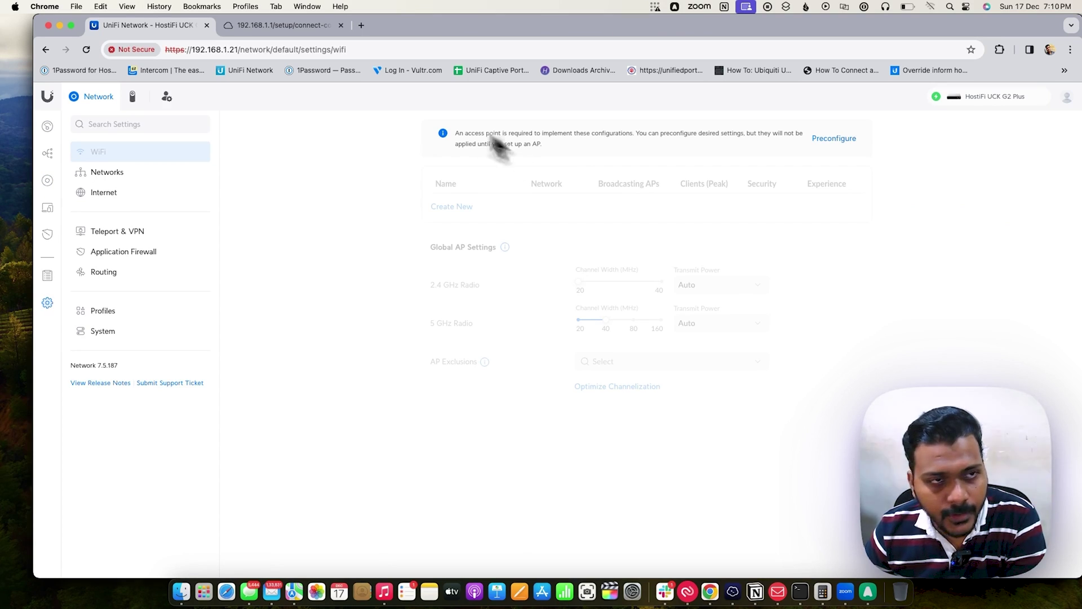
Peek at the Default and New Virtual Network pages, then view Internet settings: WAN1 at 172.16.2.45, port 2
click(171, 174)
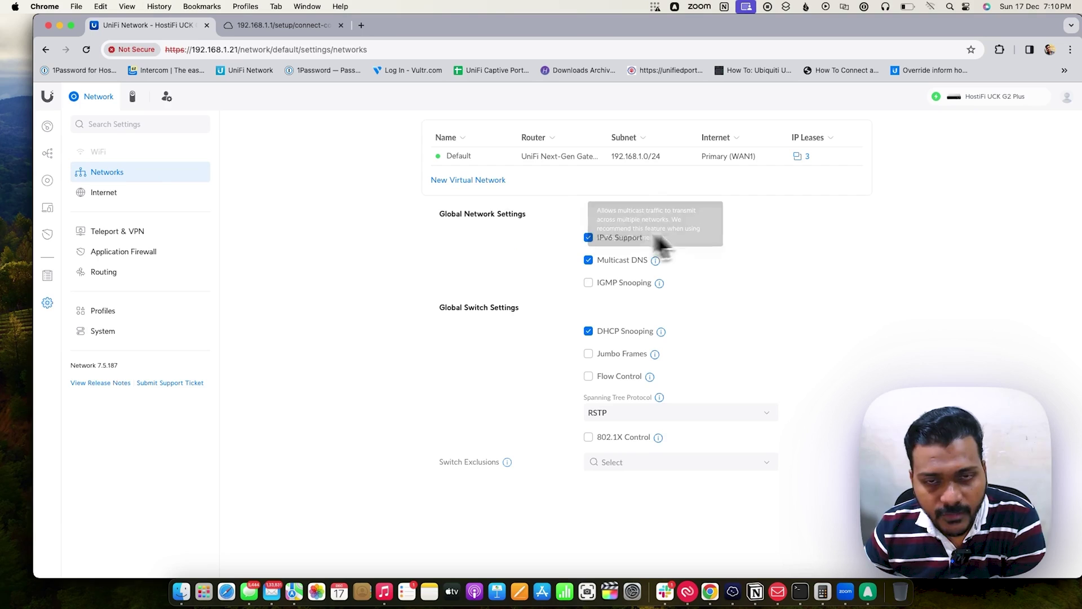
click(543, 156)
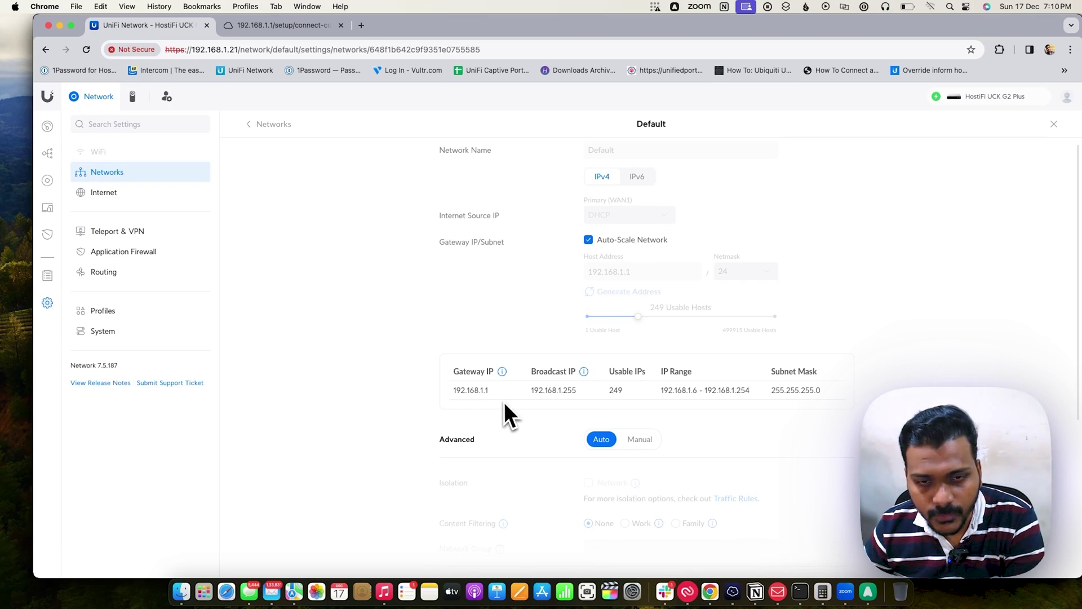
scroll(653, 442, down, 3)
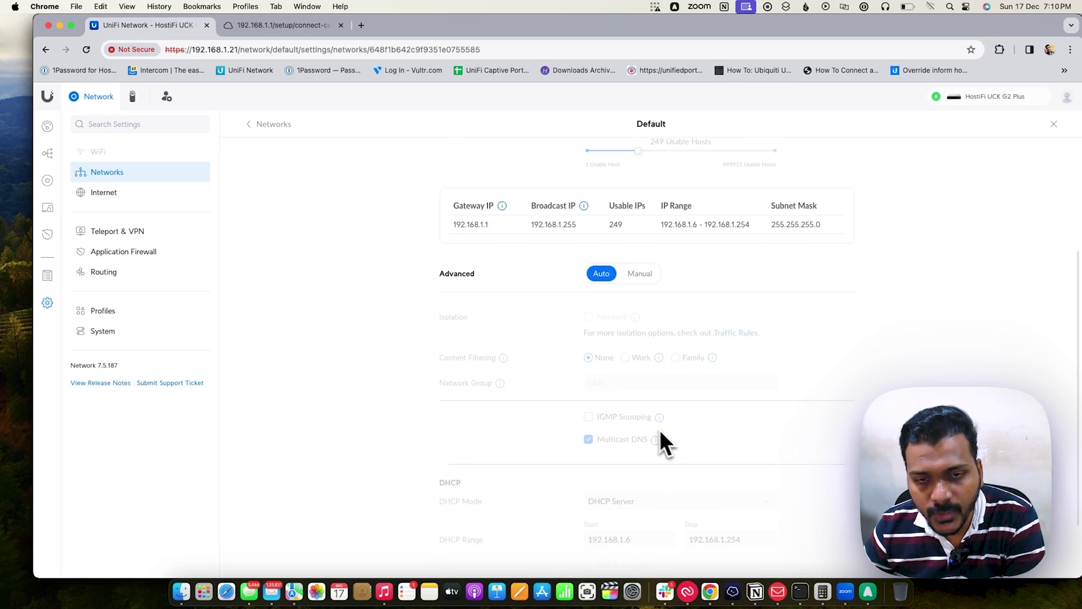
scroll(659, 442, up, 3)
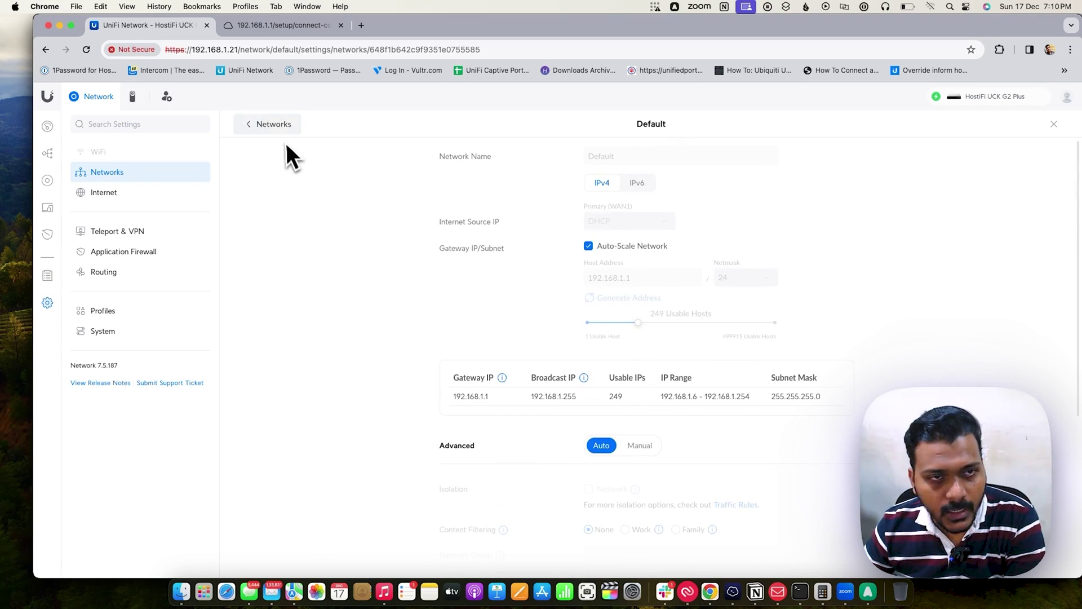
click(281, 127)
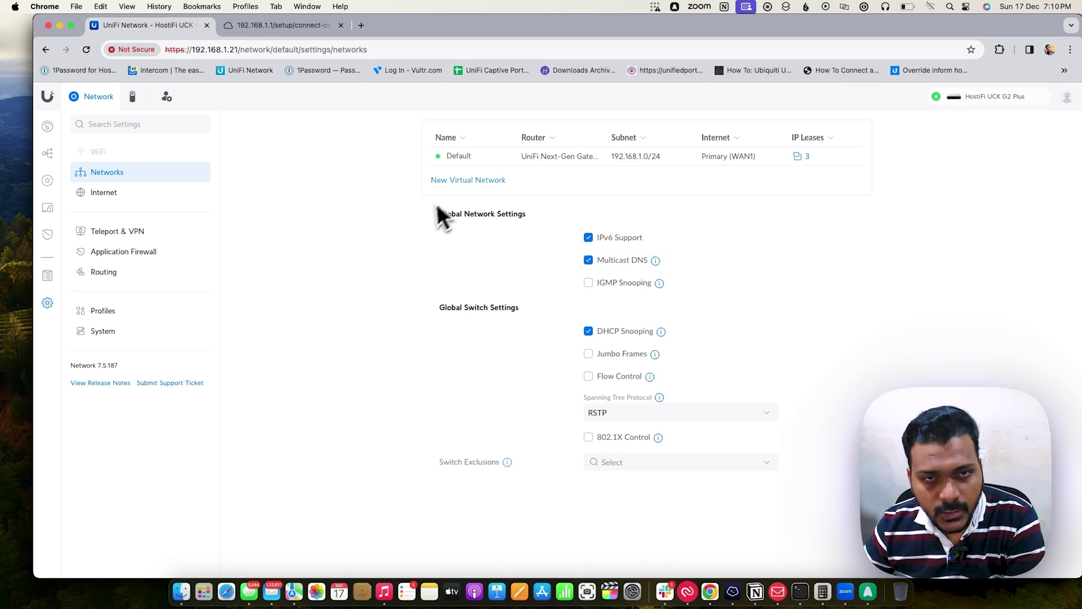
click(468, 180)
click(266, 126)
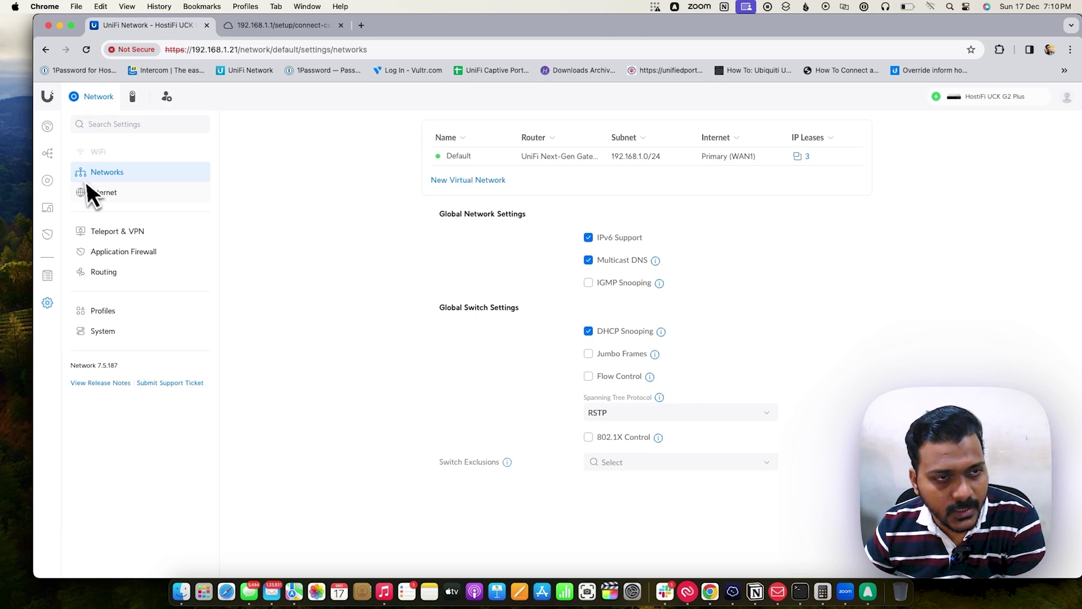
click(99, 192)
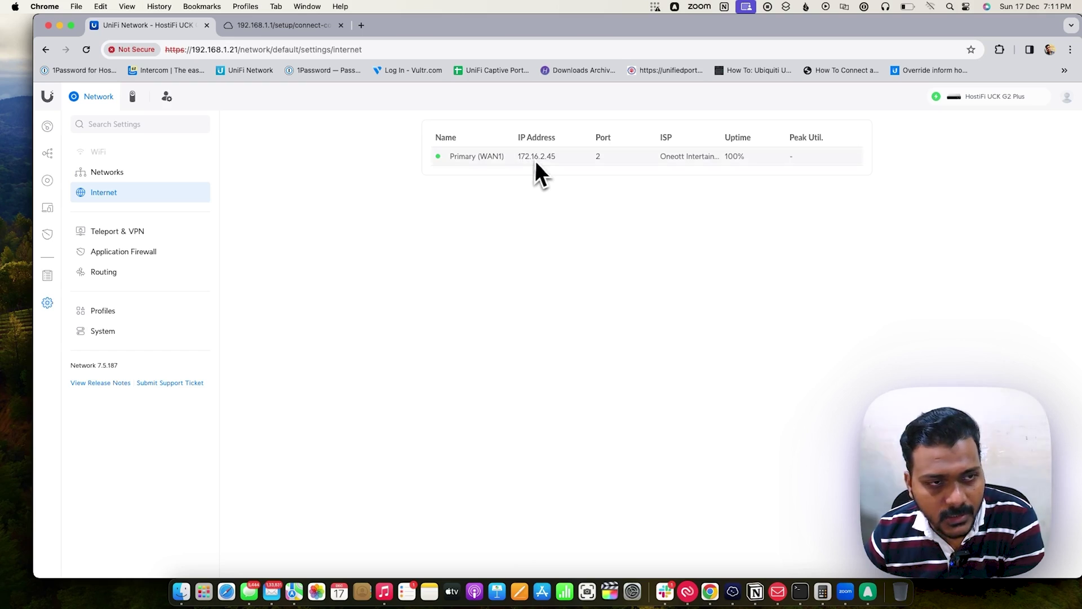
Review the VPN Server, VPN Client and Site-to-Site VPN forms under Teleport & VPN
click(155, 237)
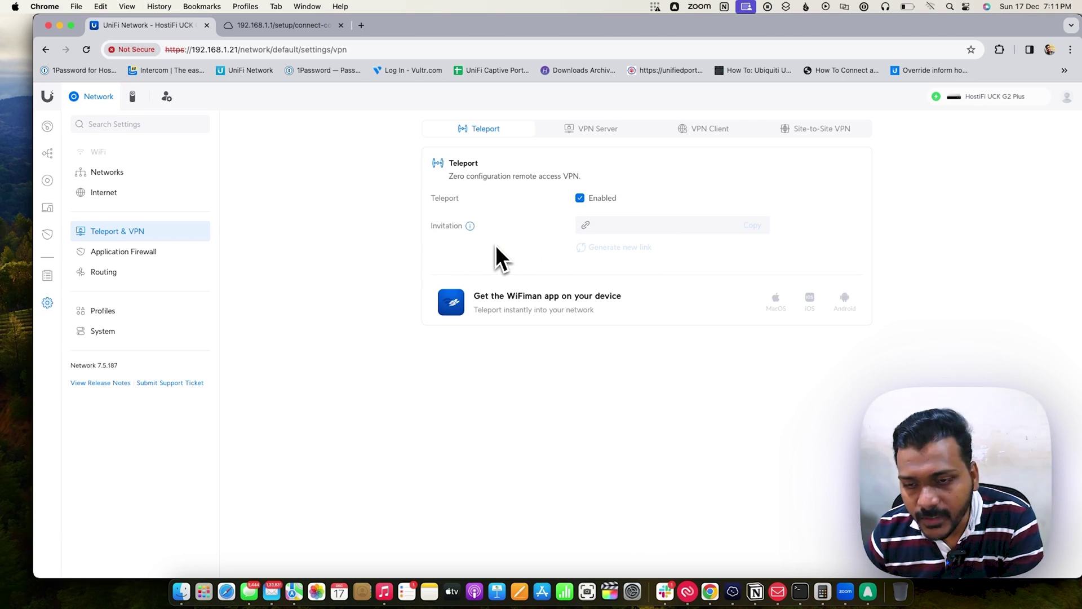
click(598, 131)
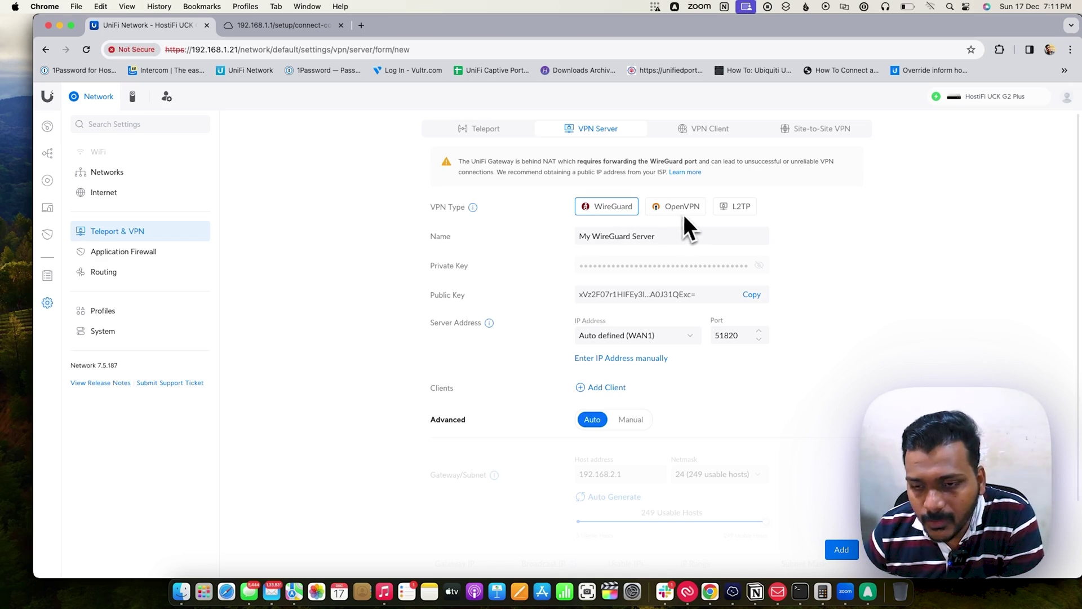
click(702, 130)
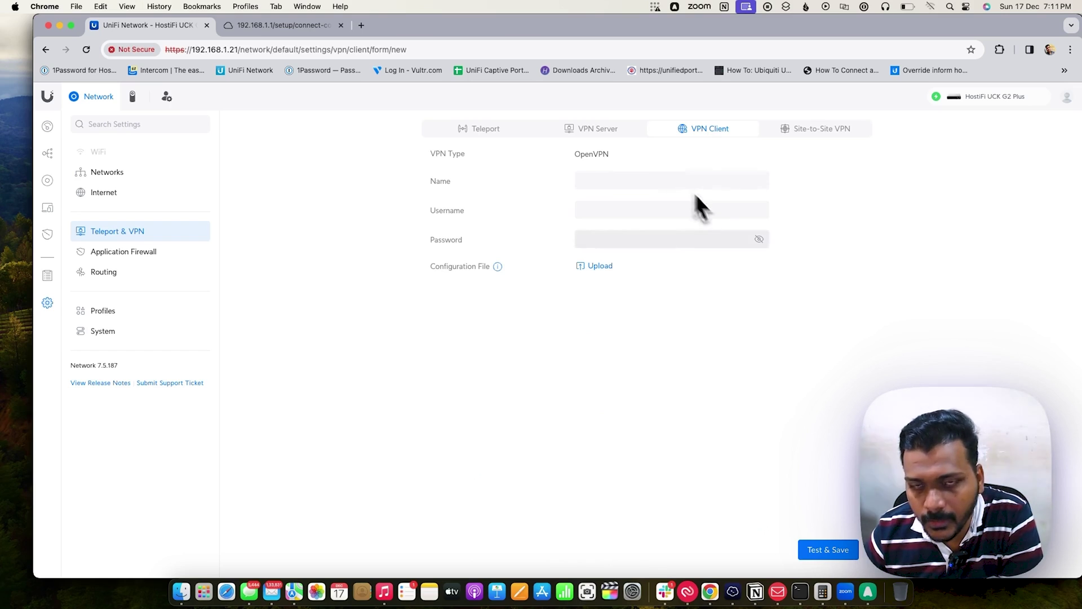
click(829, 130)
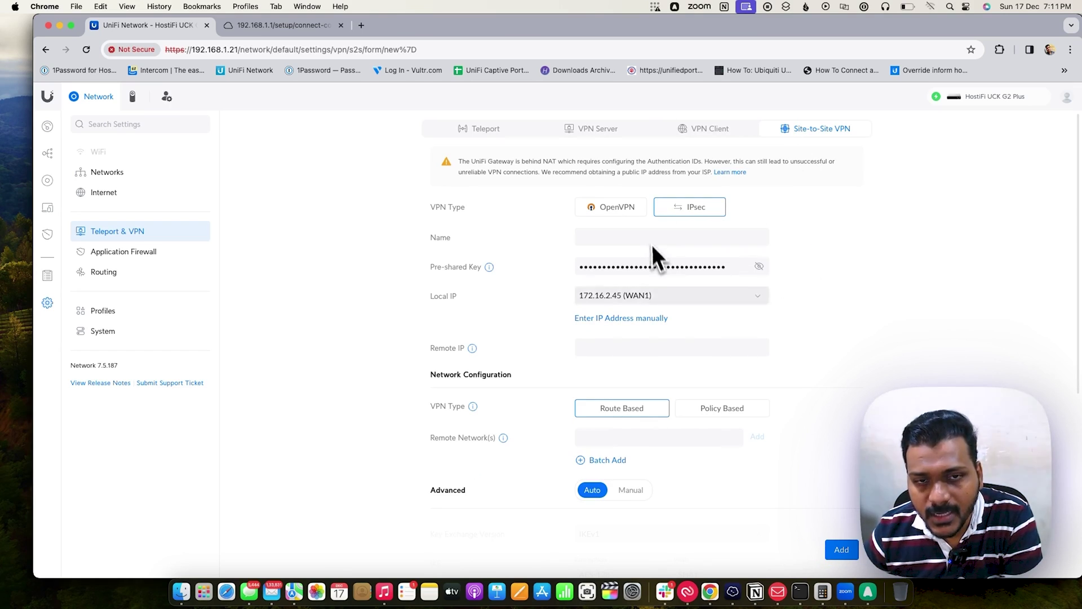
scroll(667, 353, down, 1)
scroll(700, 363, up, 1)
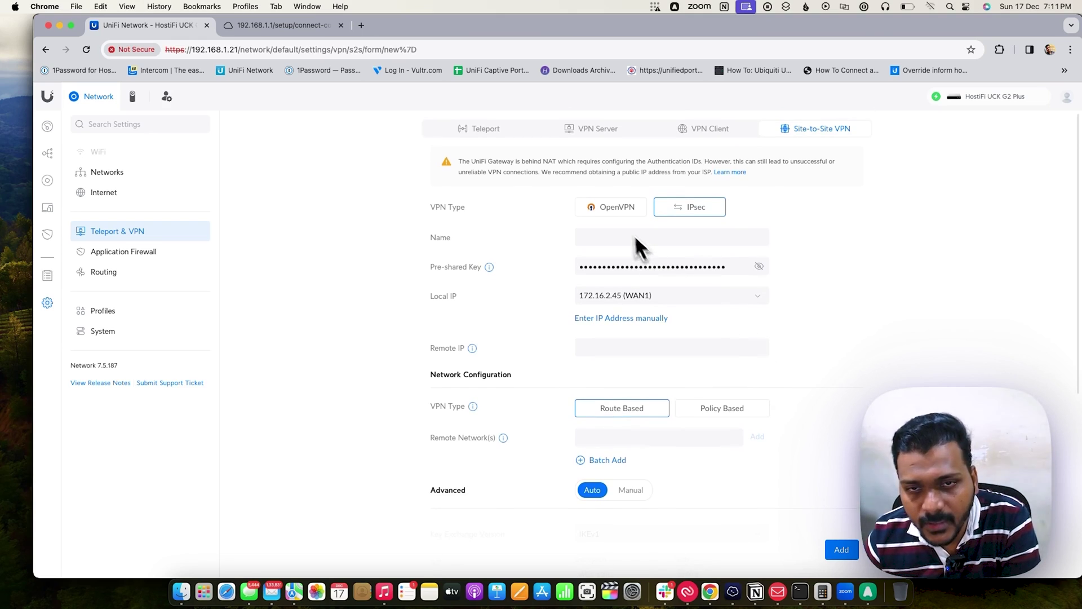
Switch the site-to-site VPN type to OpenVPN, then discard the draft for Application Firewall
click(626, 210)
click(165, 254)
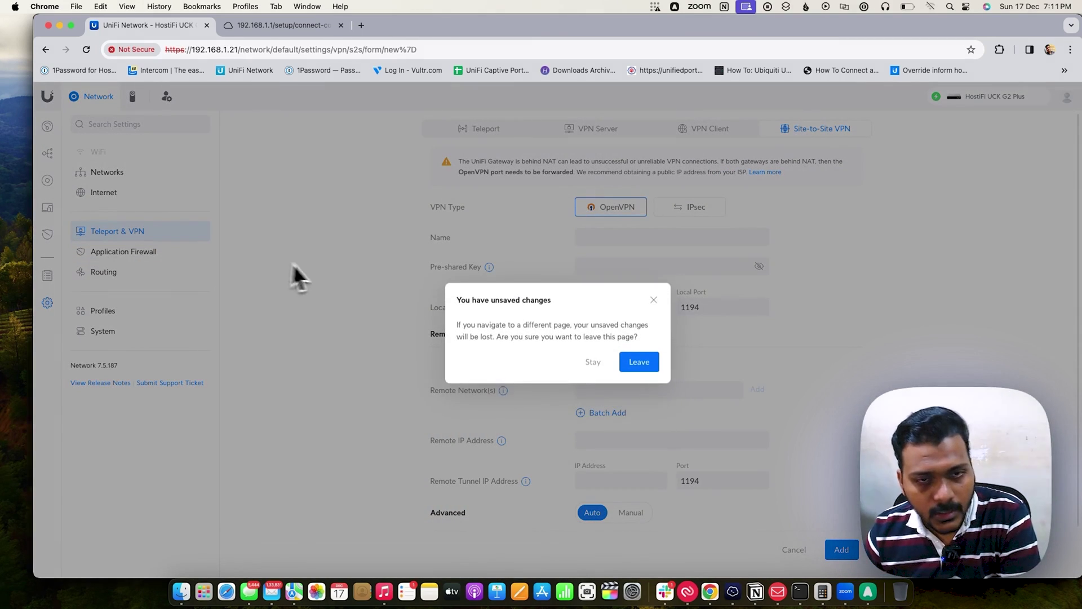
click(629, 363)
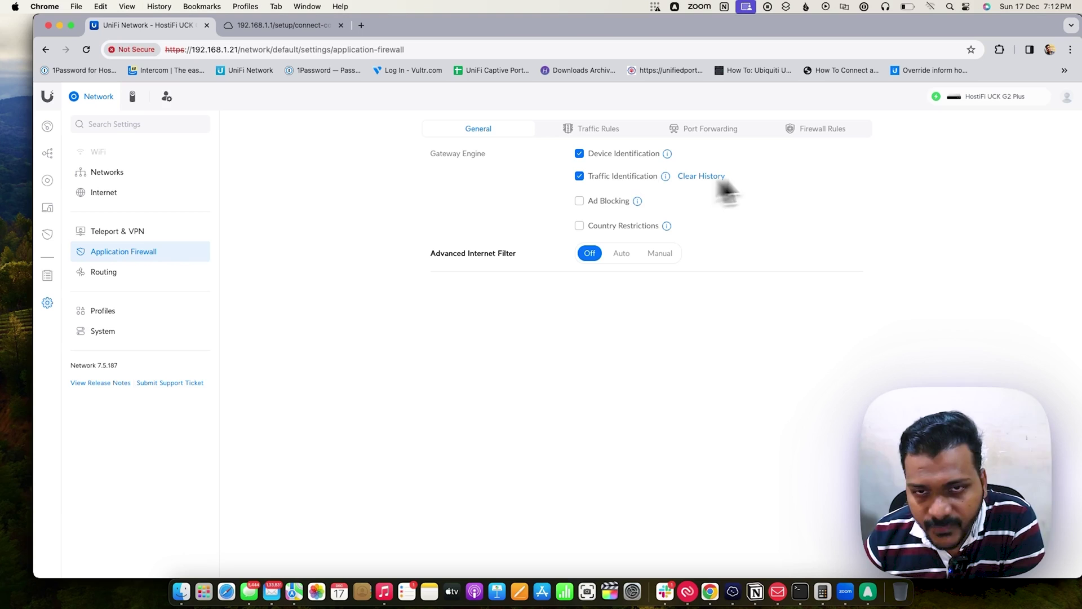
Browse the Traffic Rules, Port Forwarding and Firewall Rules forms, then return to General
click(601, 130)
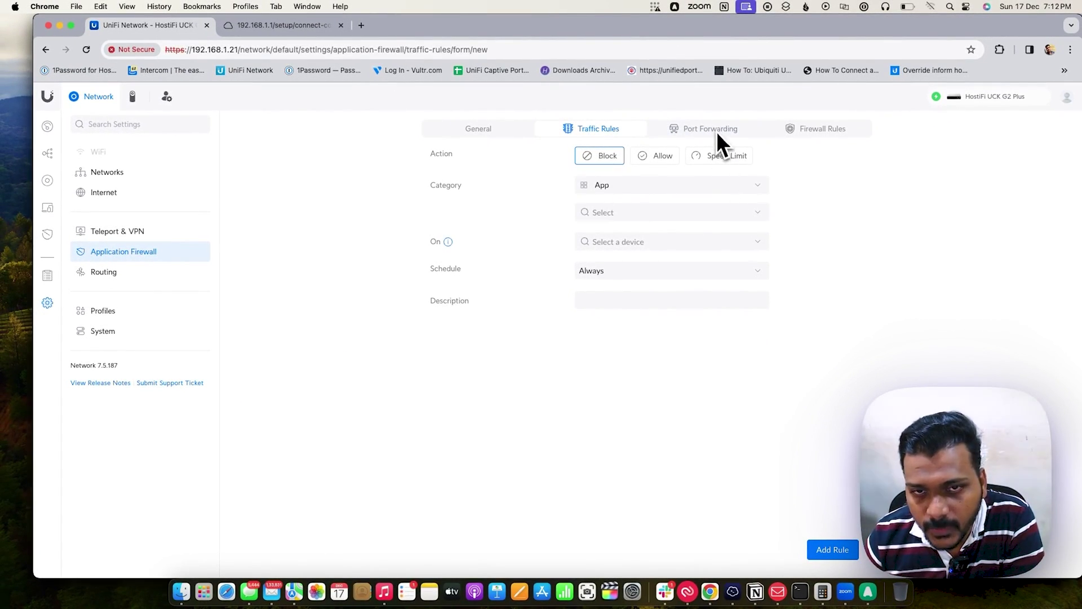
click(620, 188)
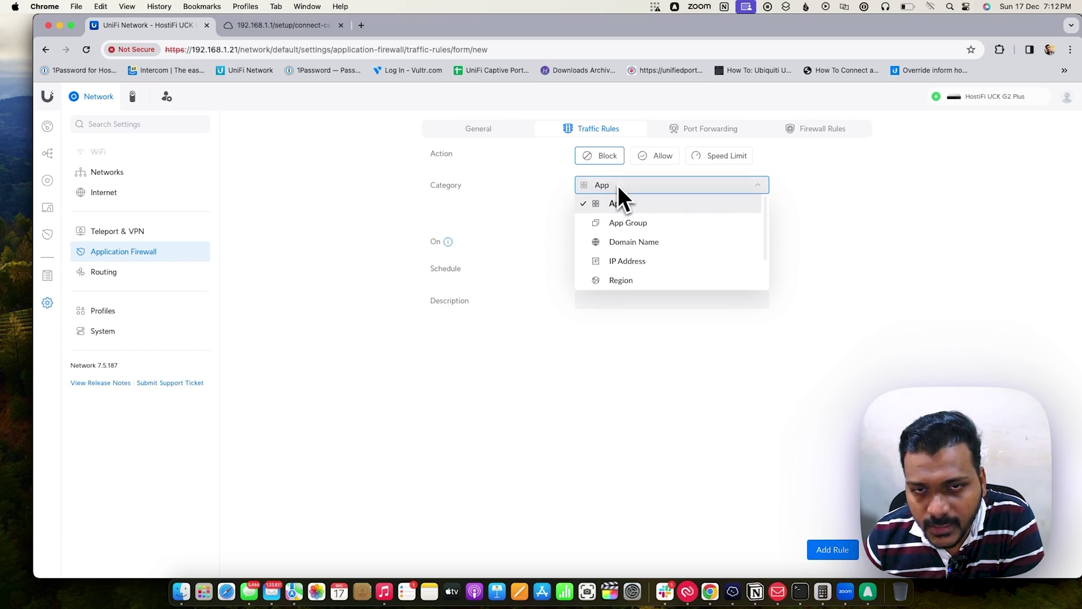
scroll(650, 242, down, 2)
scroll(648, 231, up, 2)
click(570, 229)
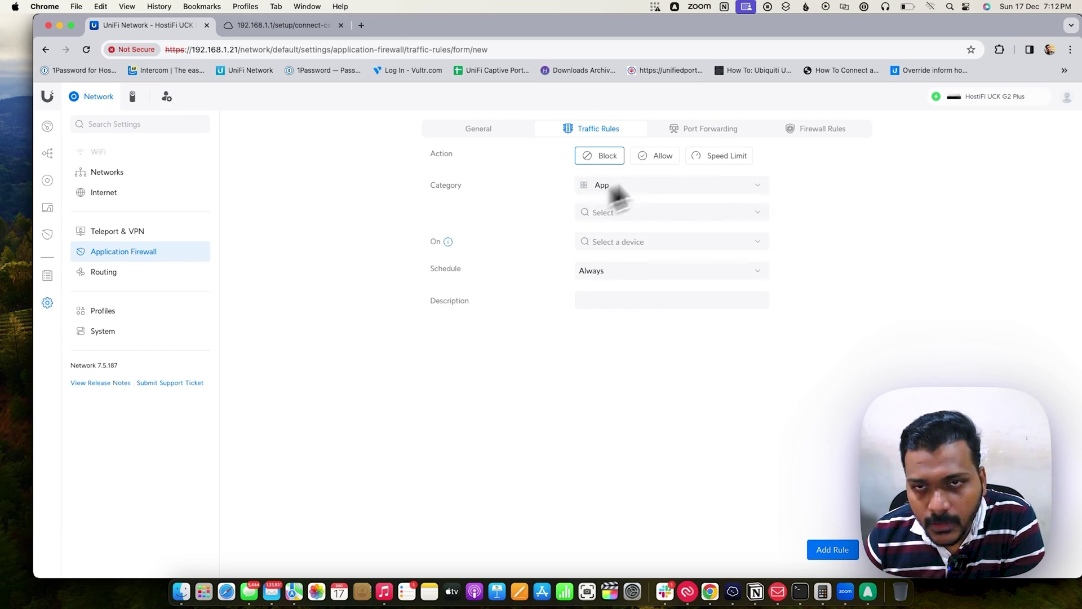
click(711, 130)
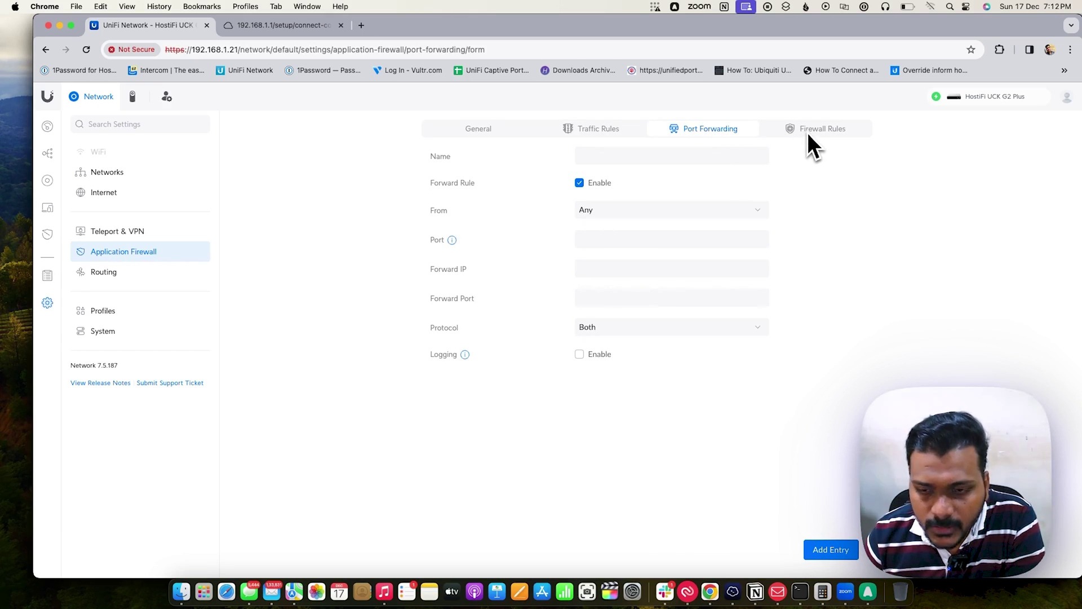
click(808, 134)
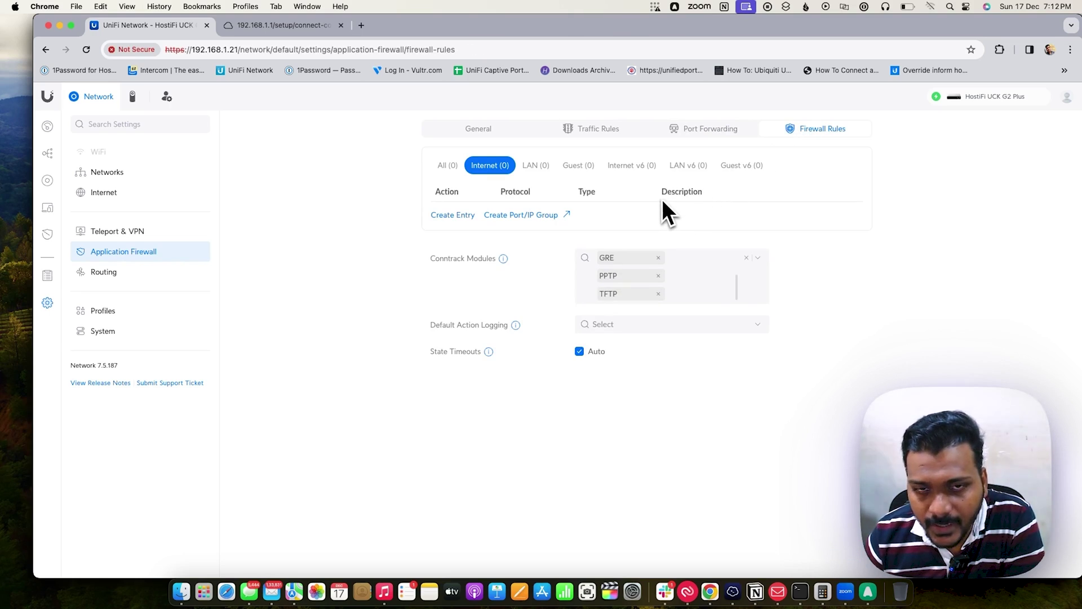
click(495, 133)
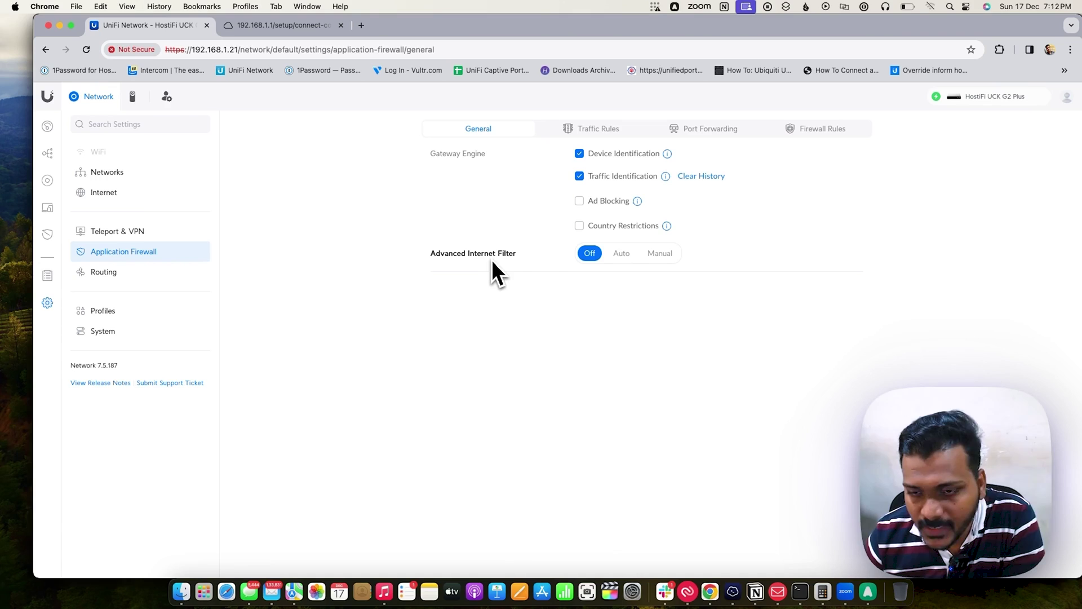
Set the Advanced Internet Filter to Manual, Notify and Block, High sensitivity, and apply it
click(622, 254)
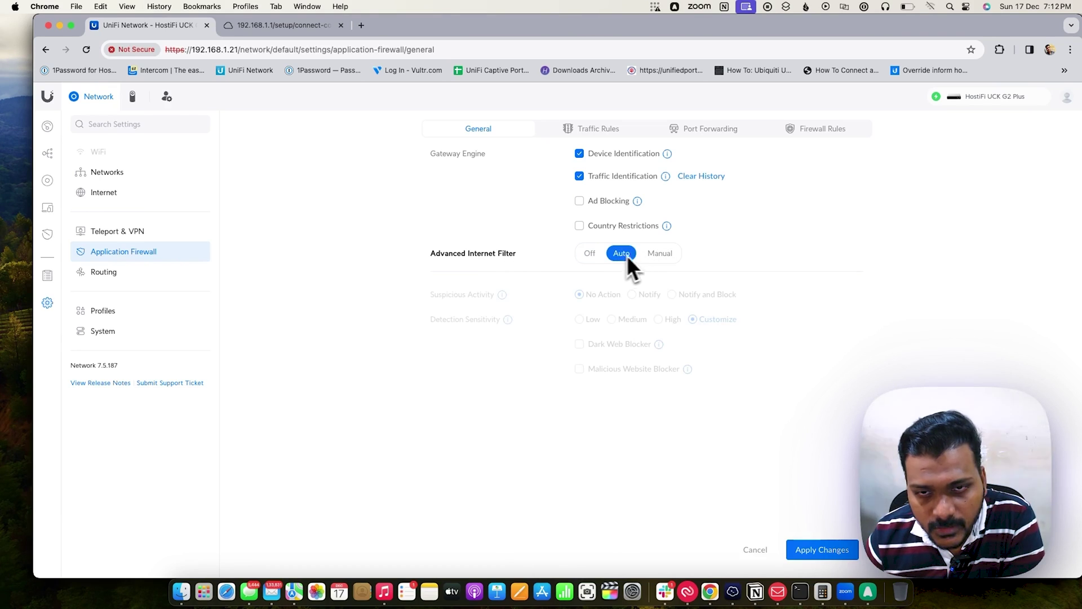
click(658, 255)
click(675, 298)
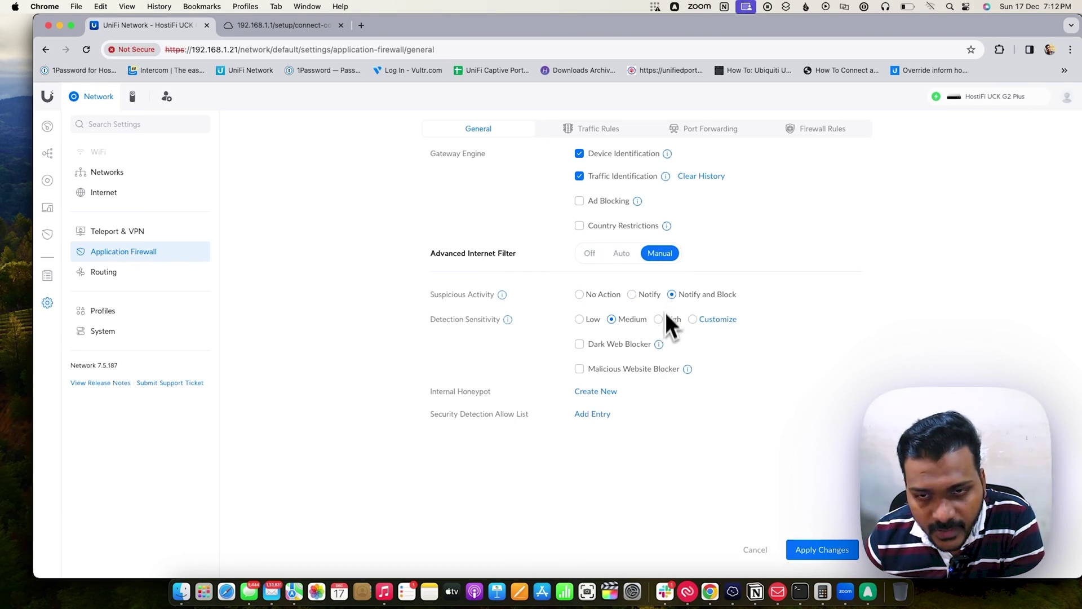
click(669, 320)
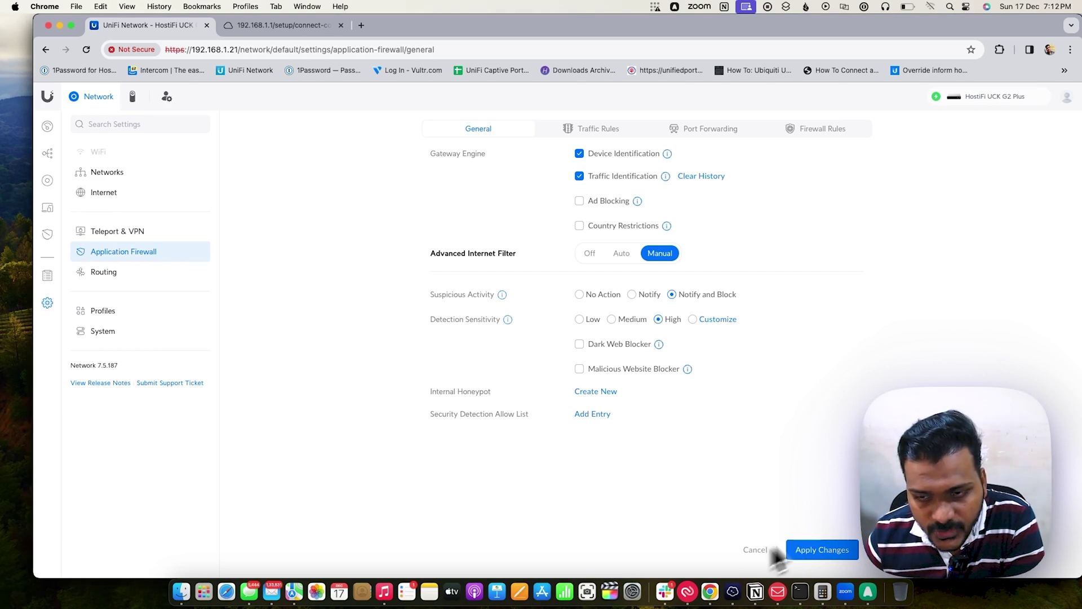
click(796, 551)
click(110, 273)
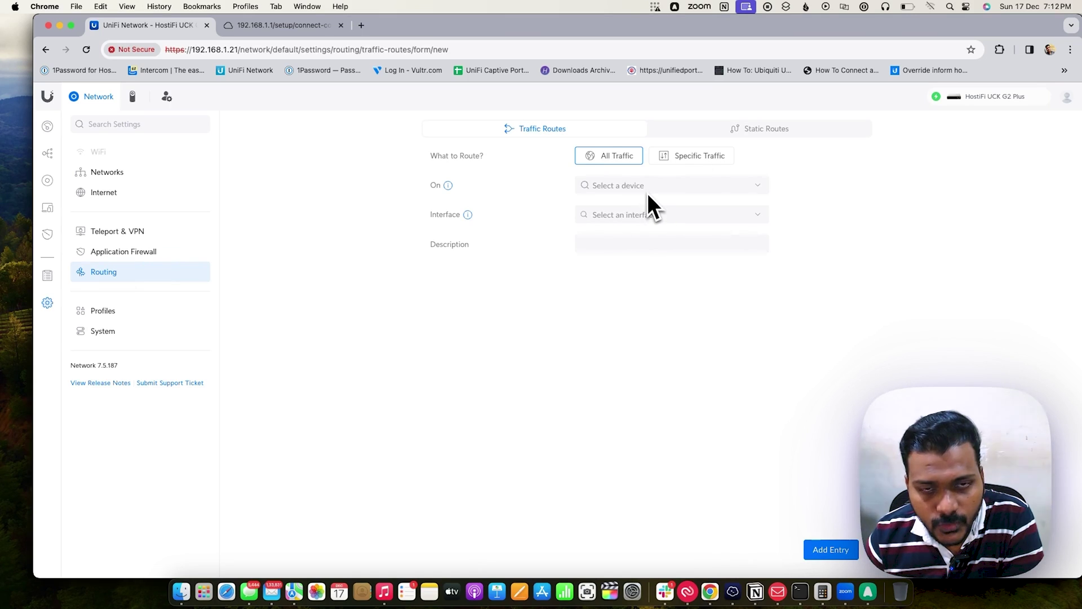
Draft a Specific Traffic route by Domain Name, discard it, and view WiFi Speed Limit profiles
click(686, 159)
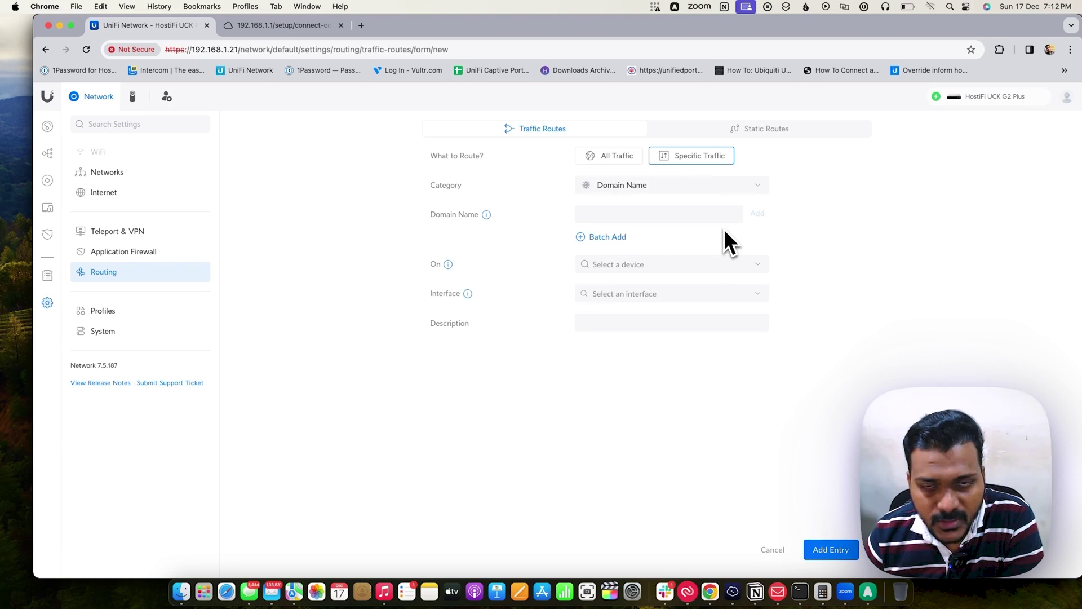
click(672, 191)
click(536, 236)
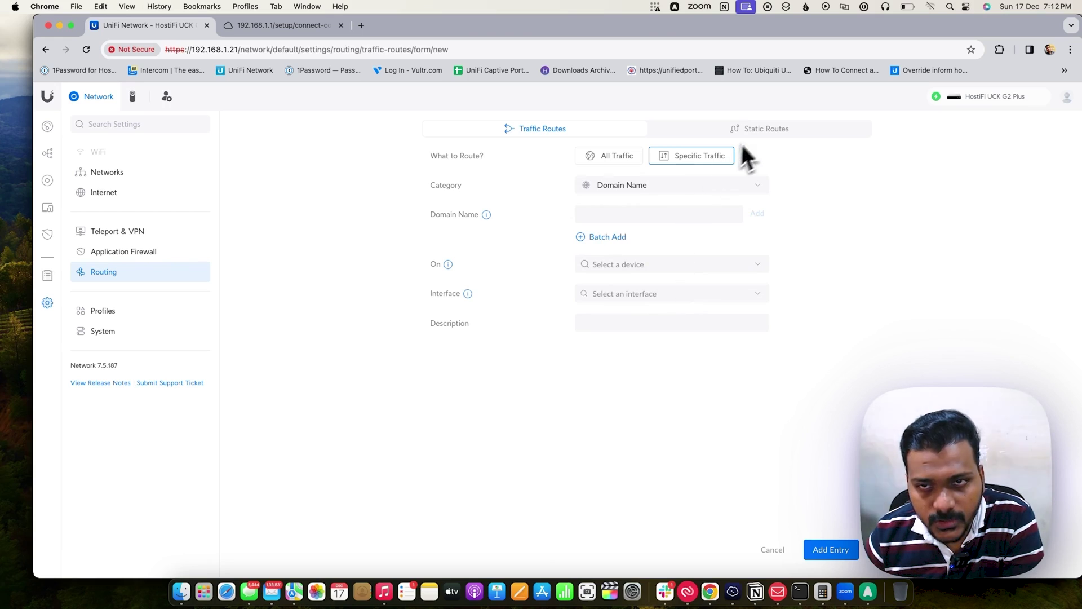
click(760, 130)
click(644, 357)
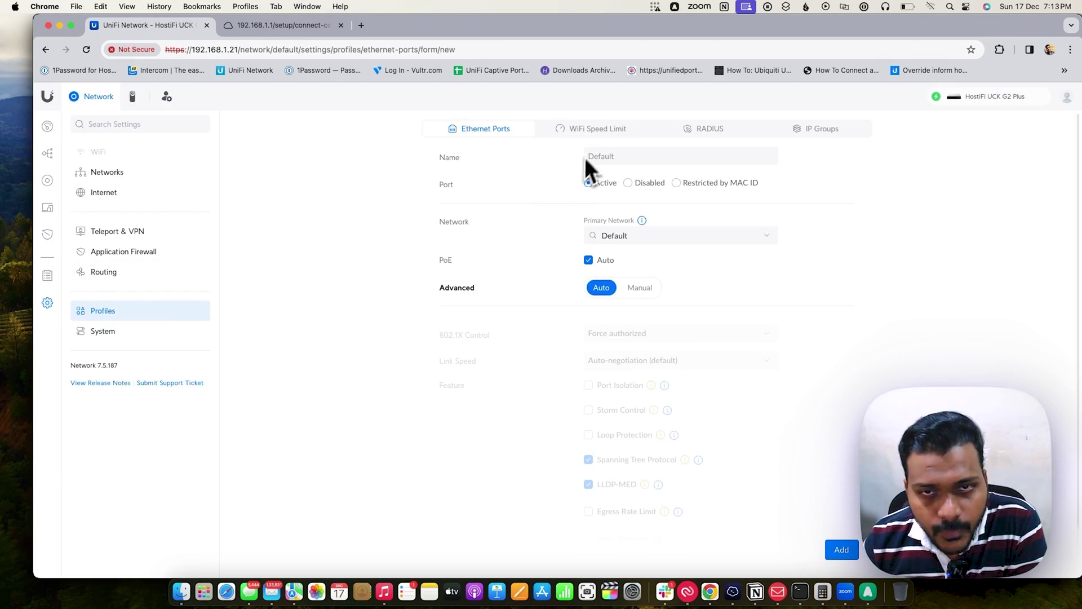
click(625, 131)
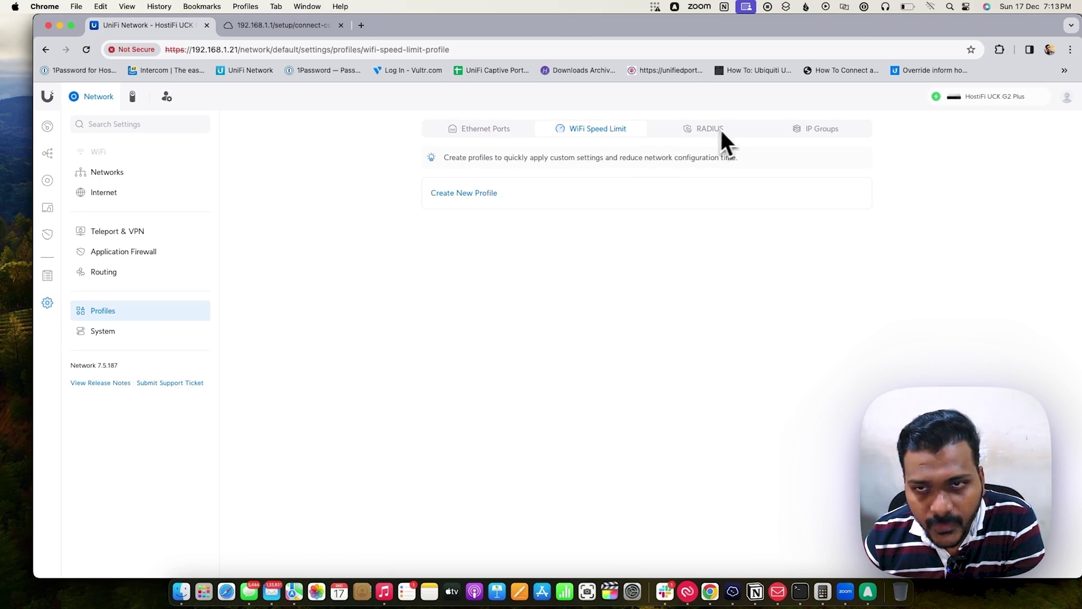
Visit UniFi Devices and the Dashboard, then open Settings > System on the General tab
click(48, 183)
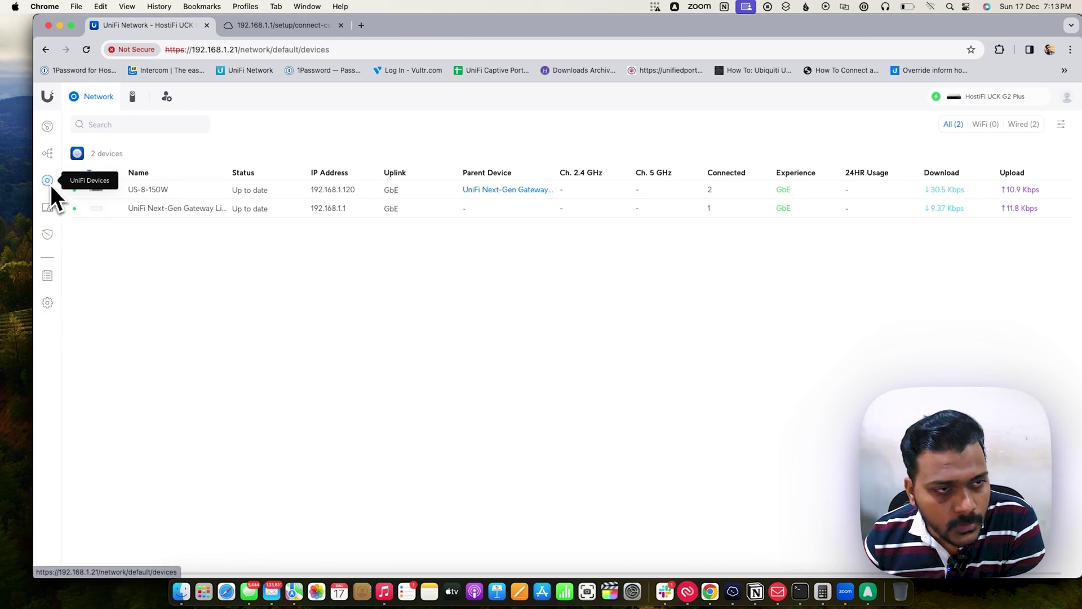
click(47, 126)
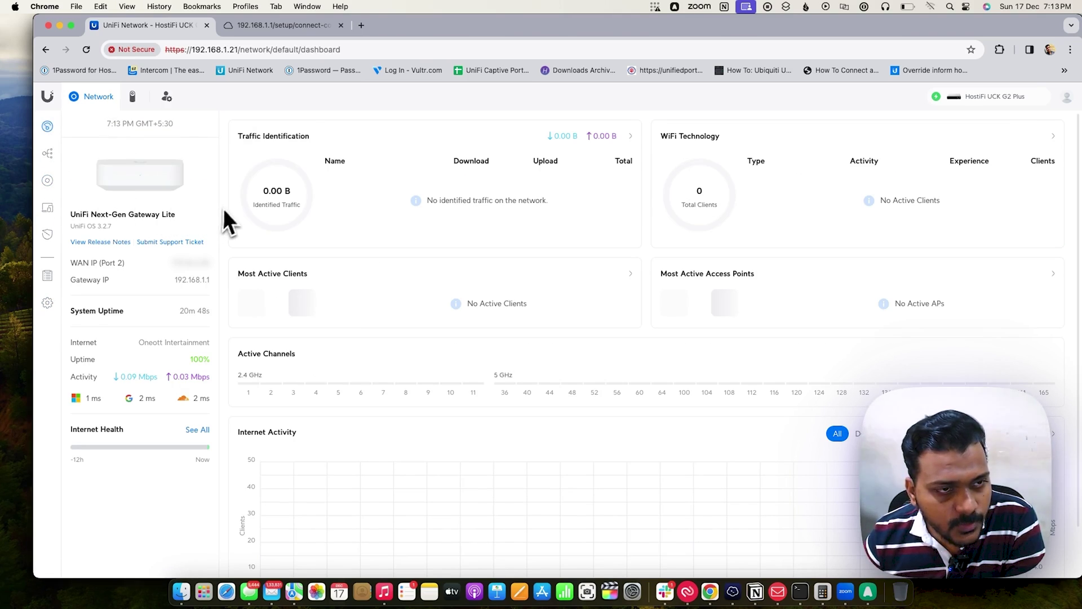
scroll(186, 208, down, 2)
scroll(166, 212, up, 2)
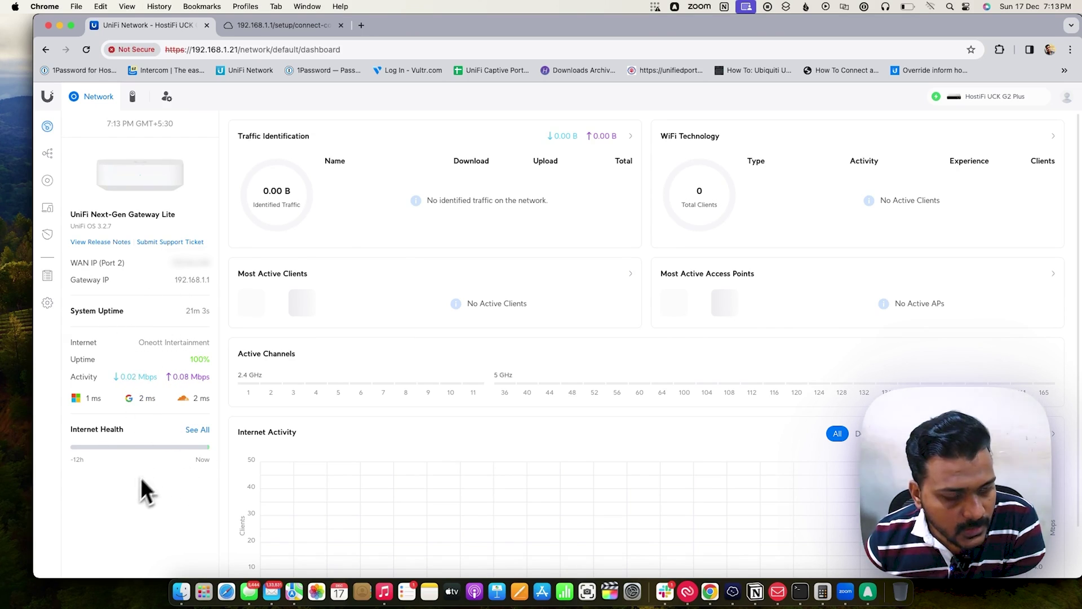
click(50, 305)
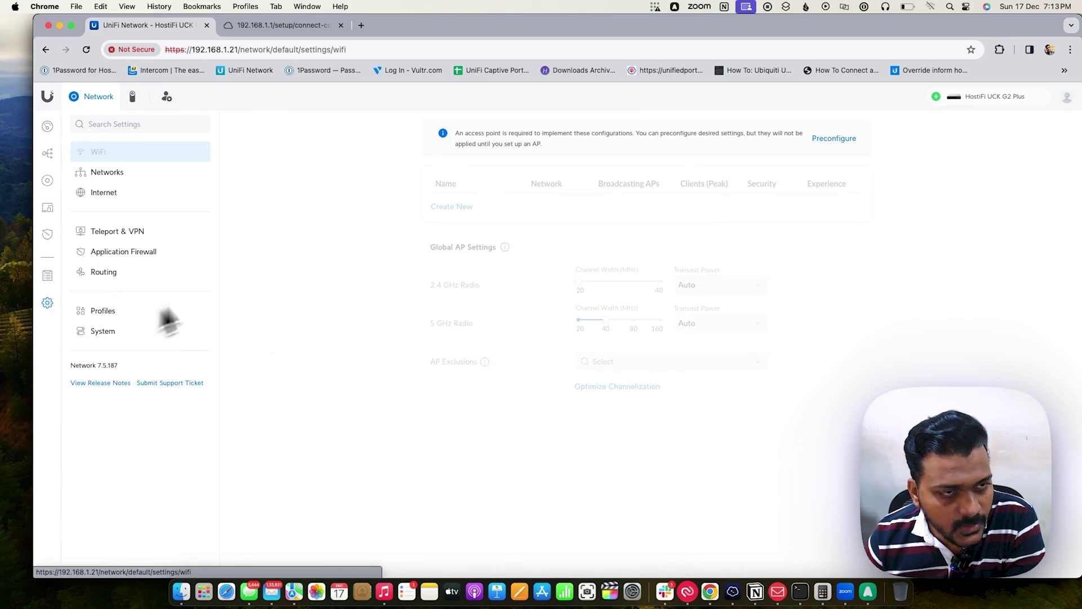
click(178, 332)
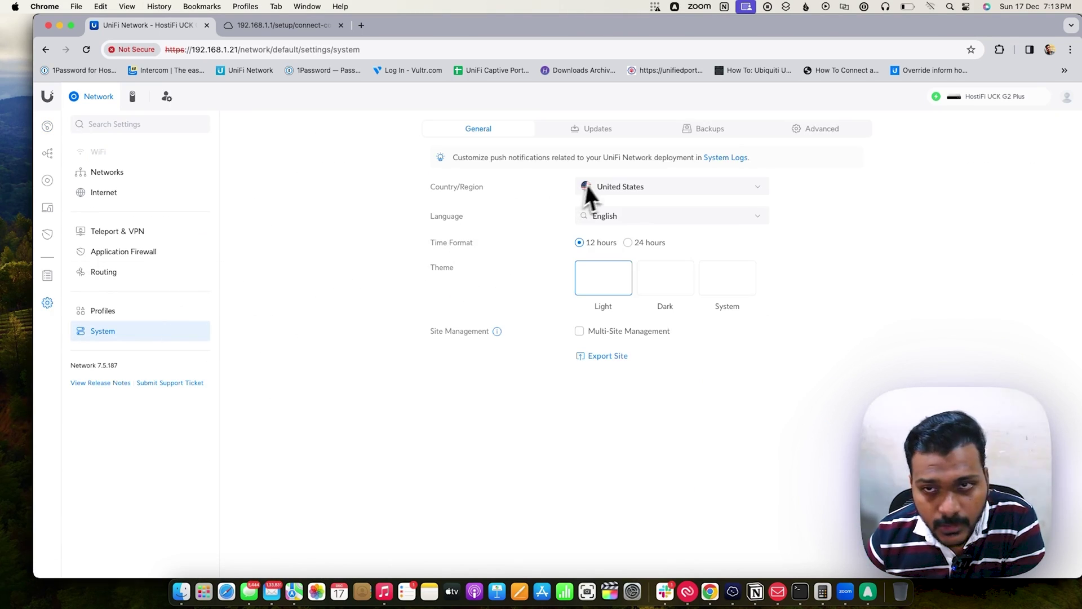
Show the Advanced system options and get back to the UniFi OS Applications page with Network Up to Date
click(802, 134)
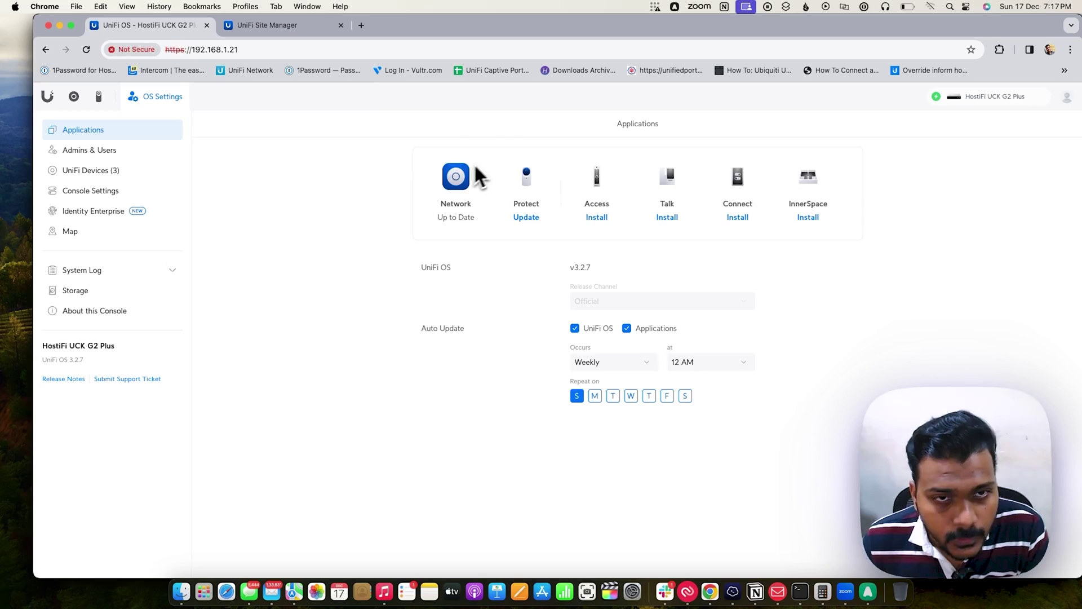
Open the Network application and list its 3 devices: US-8-150W switch, gateway and Cloud Key
click(473, 165)
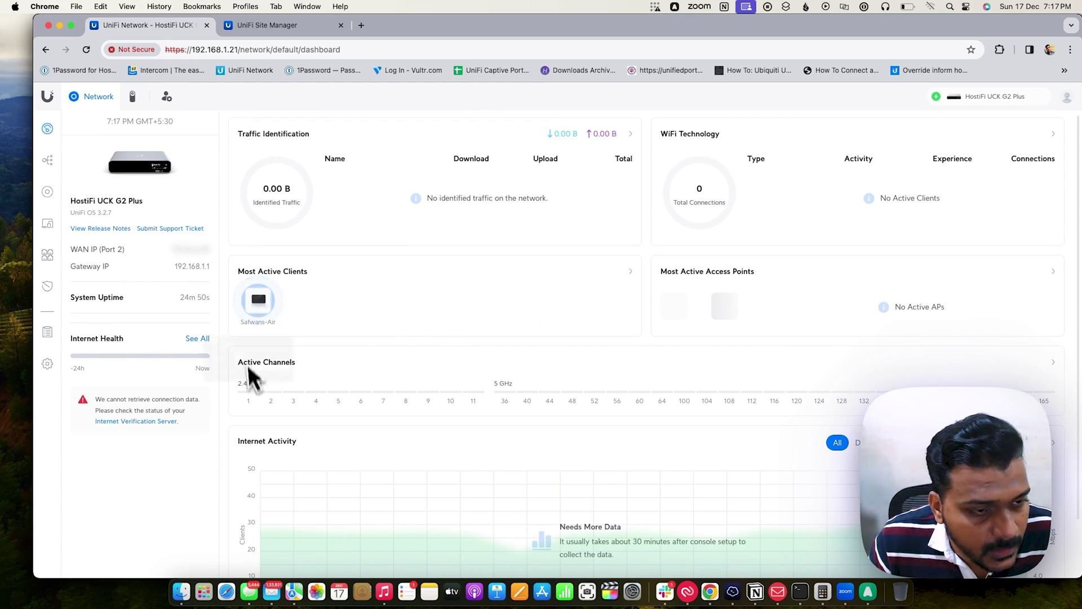
click(53, 192)
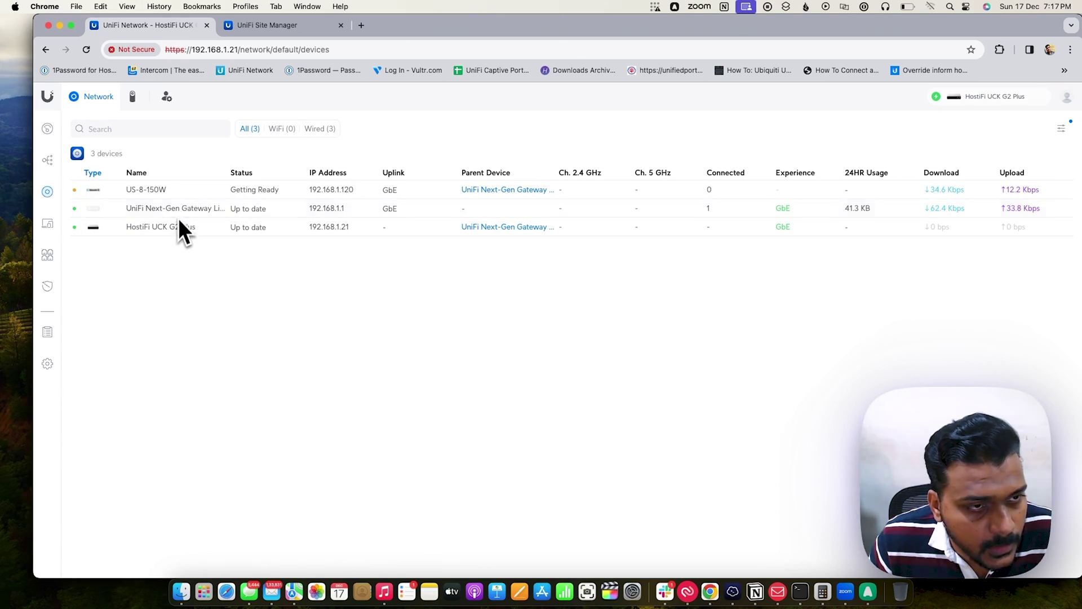
From the Dashboard, view the full Internet Health details, then open the Topology map
click(49, 133)
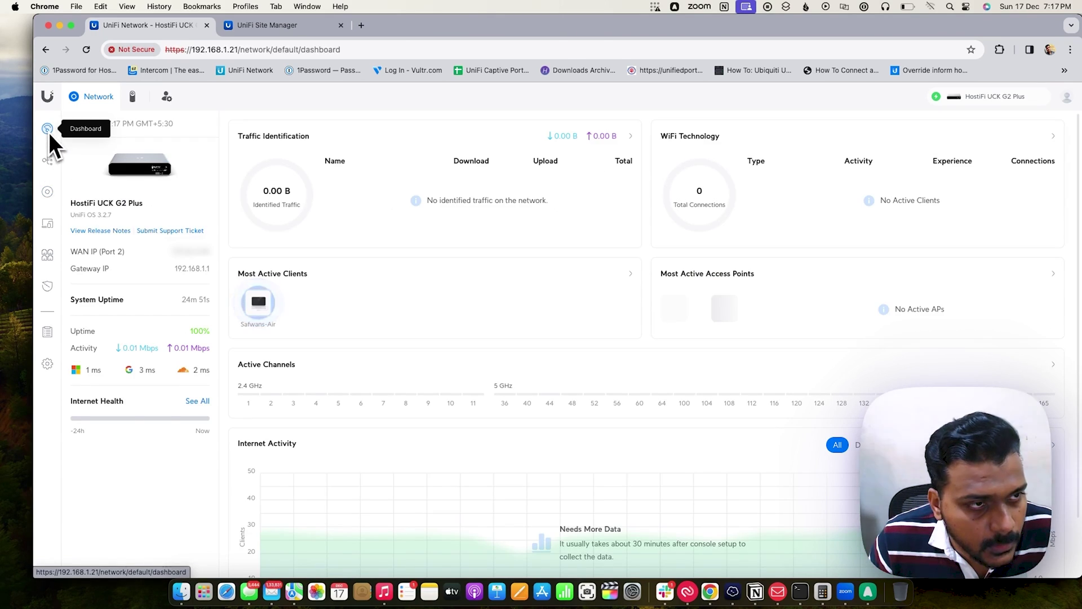
mouse_move(264, 318)
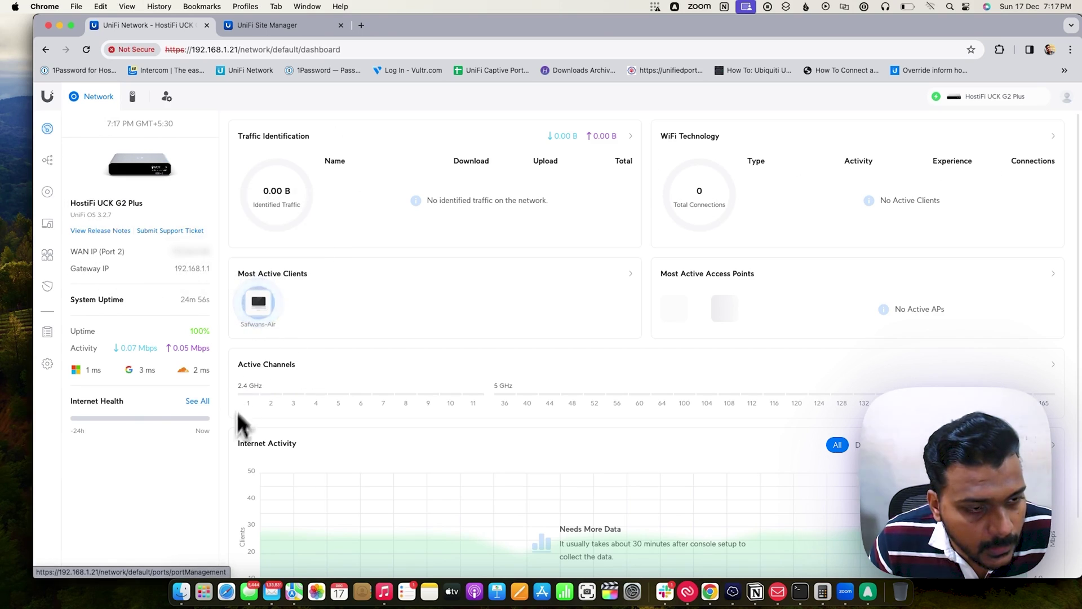
click(203, 402)
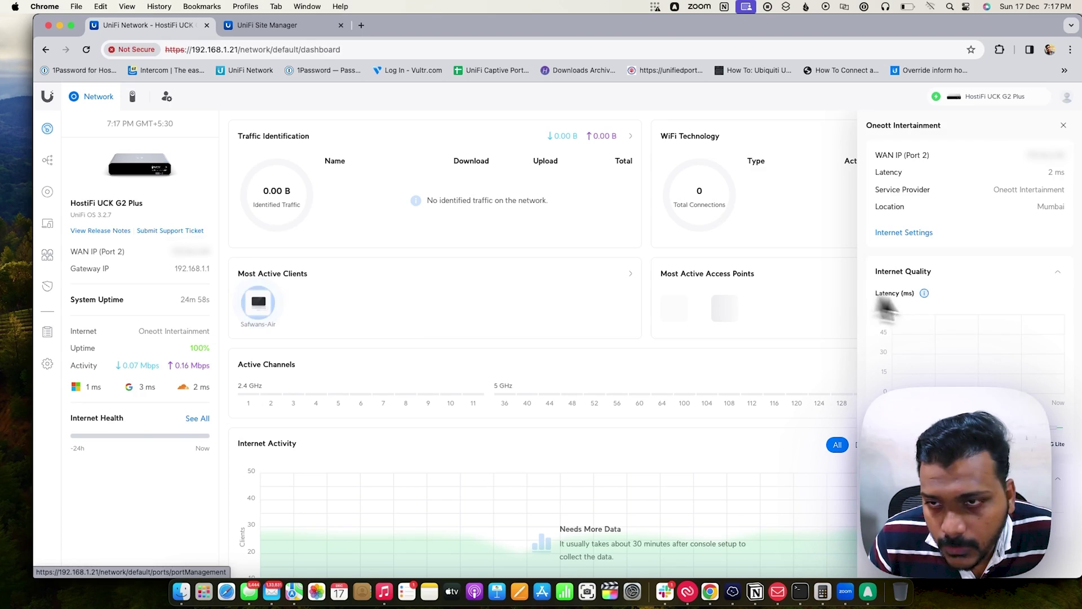
click(47, 160)
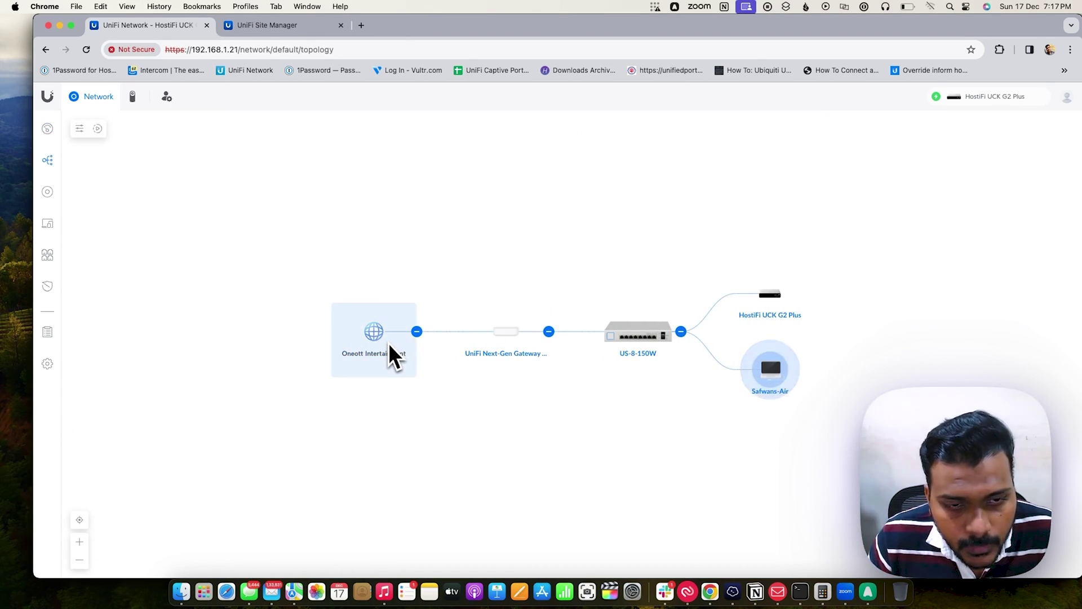
Run and stop a latency test to the laptop client from Topology, then return to UniFi Devices
click(754, 370)
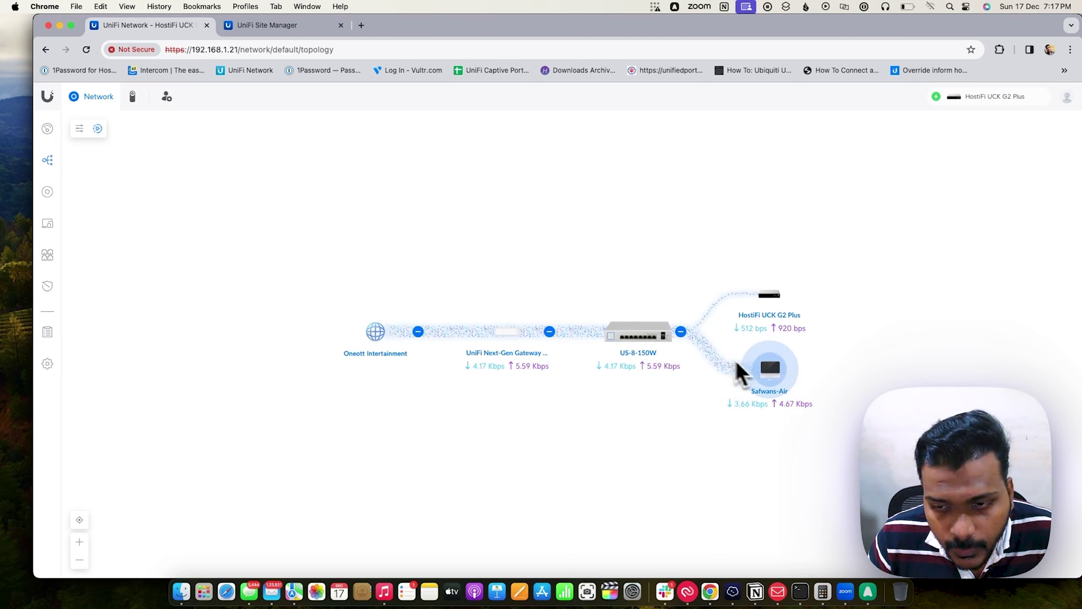
click(777, 382)
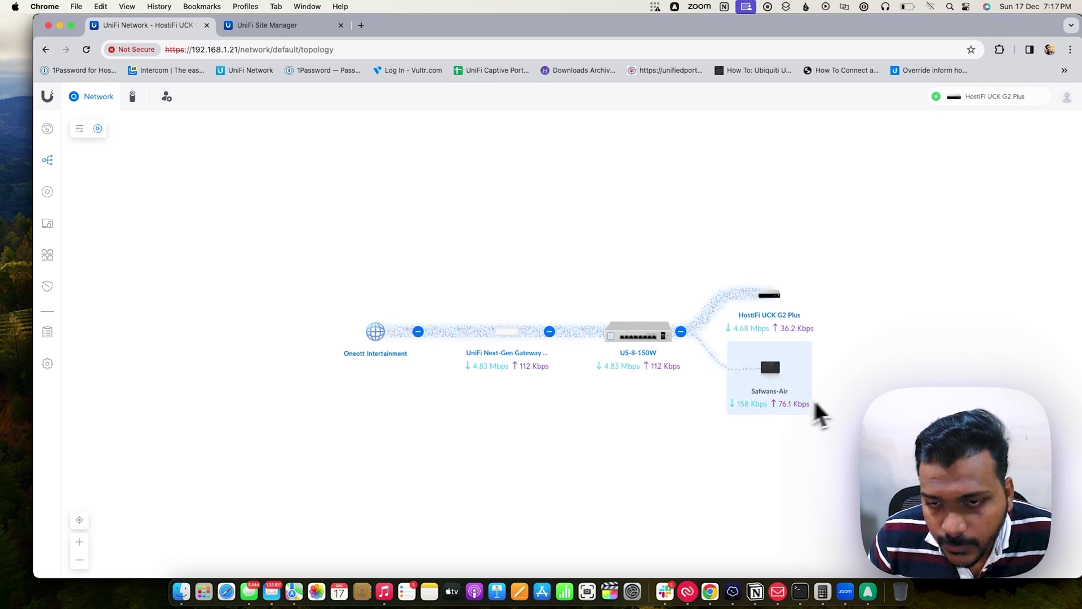
click(768, 391)
click(965, 275)
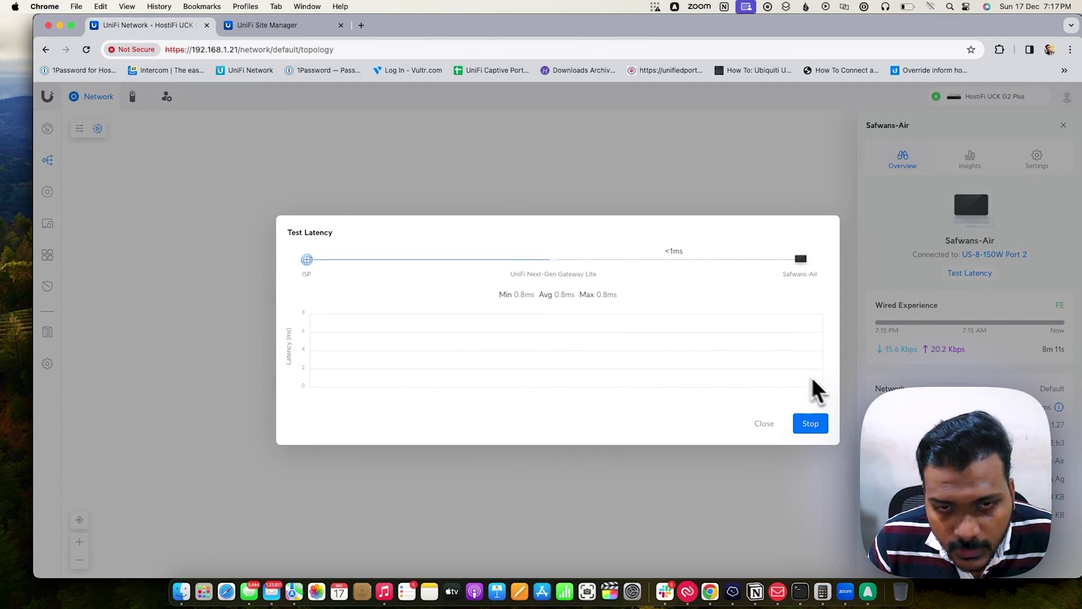
drag(580, 278, 509, 211)
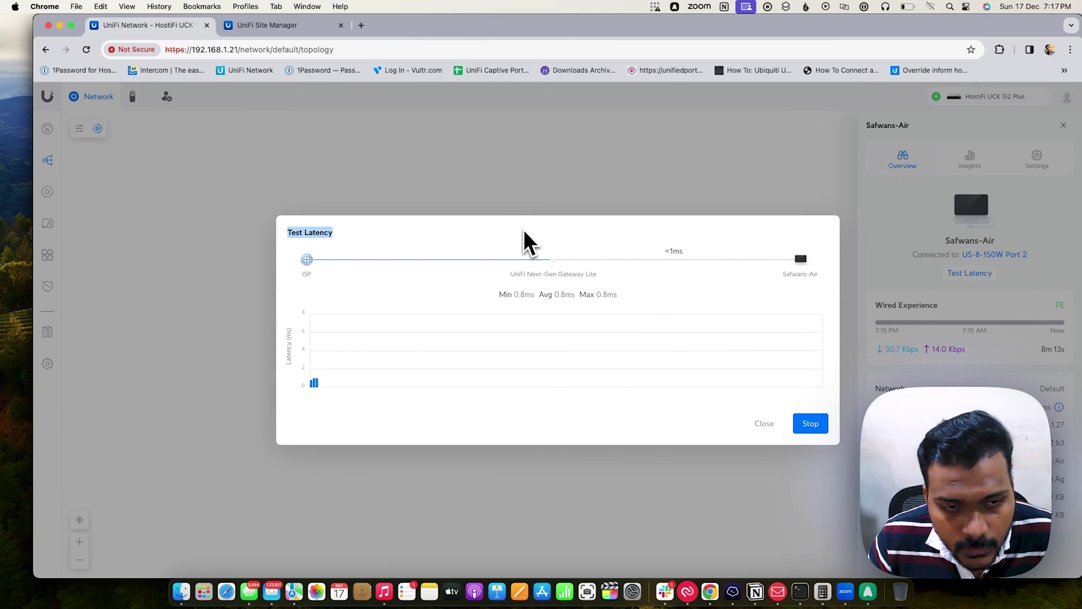
click(540, 236)
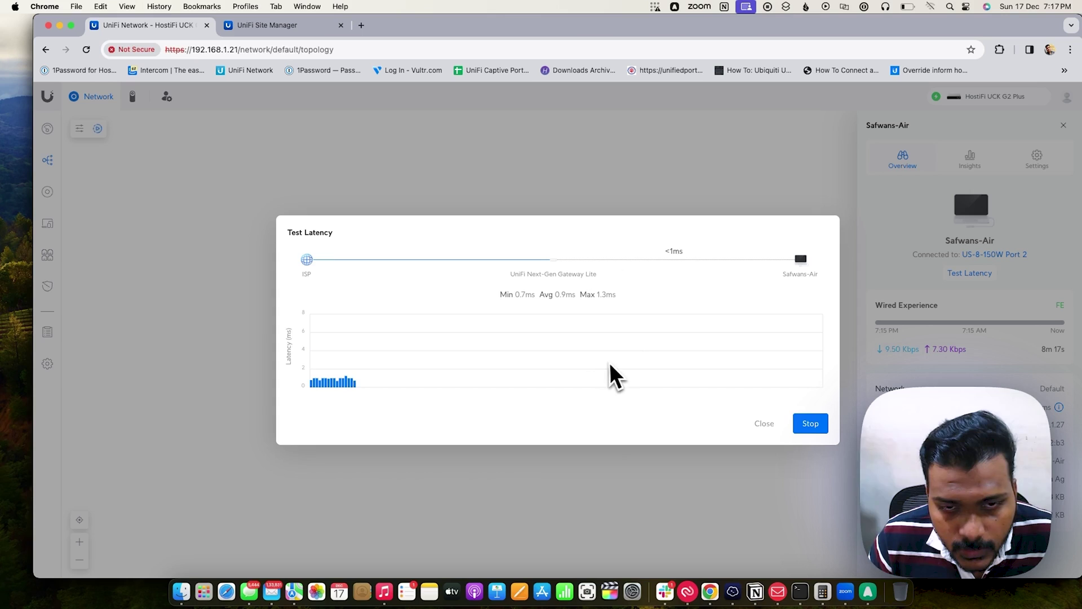
click(805, 425)
click(764, 423)
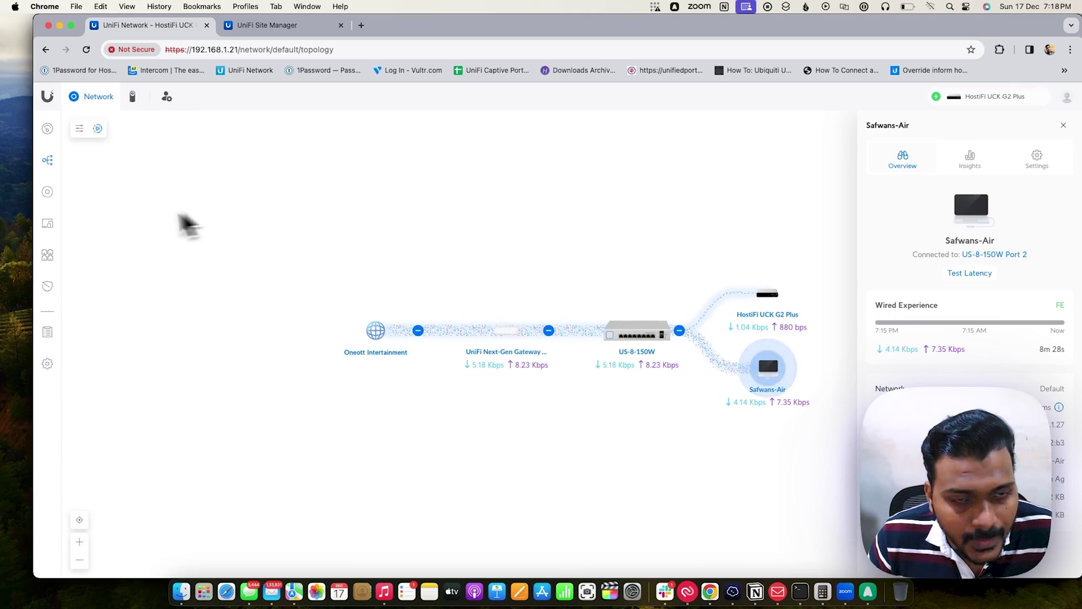
click(47, 193)
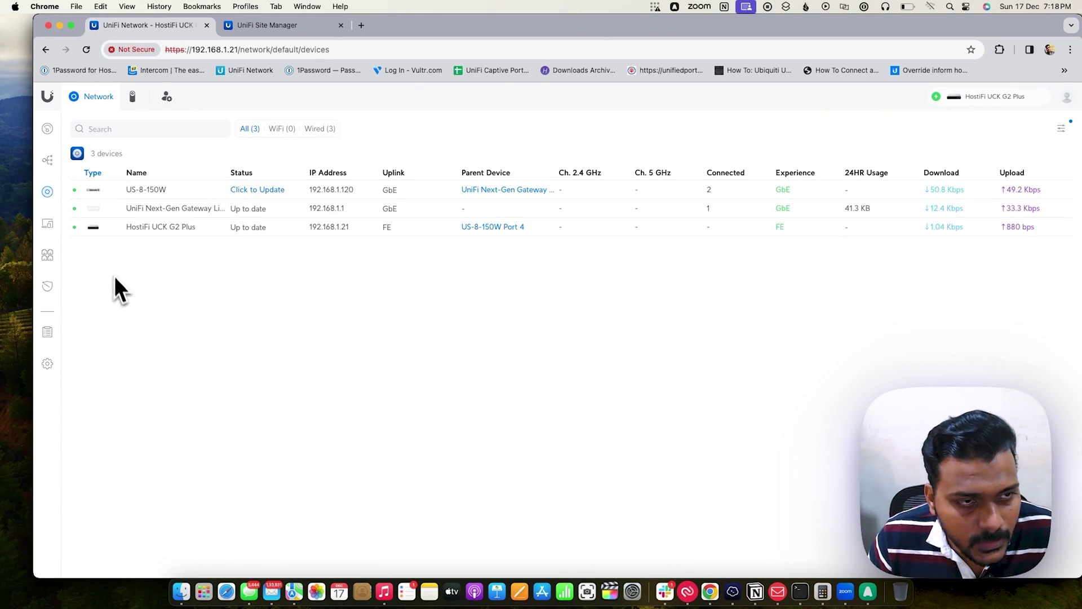
Check the Internet (Primary WAN1) and System Advanced settings, then open a new browser tab
click(49, 365)
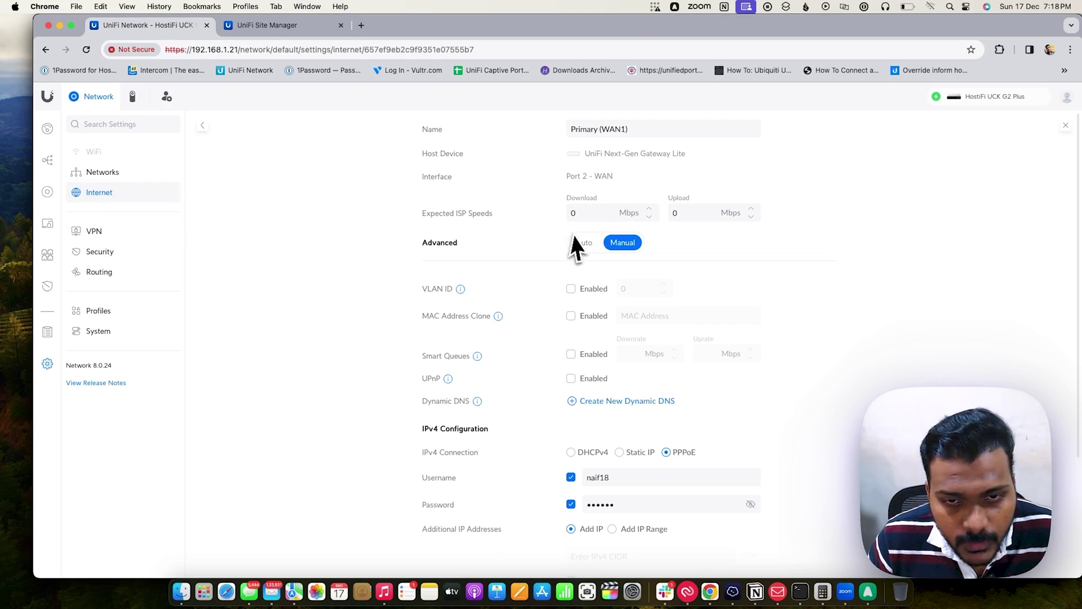
click(101, 332)
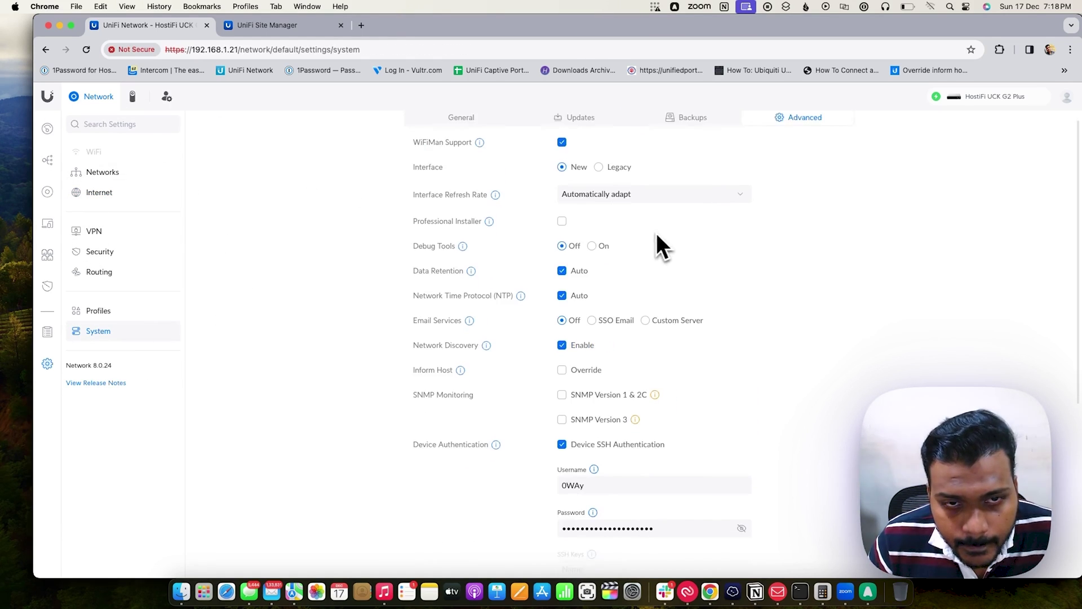
scroll(656, 232, down, 5)
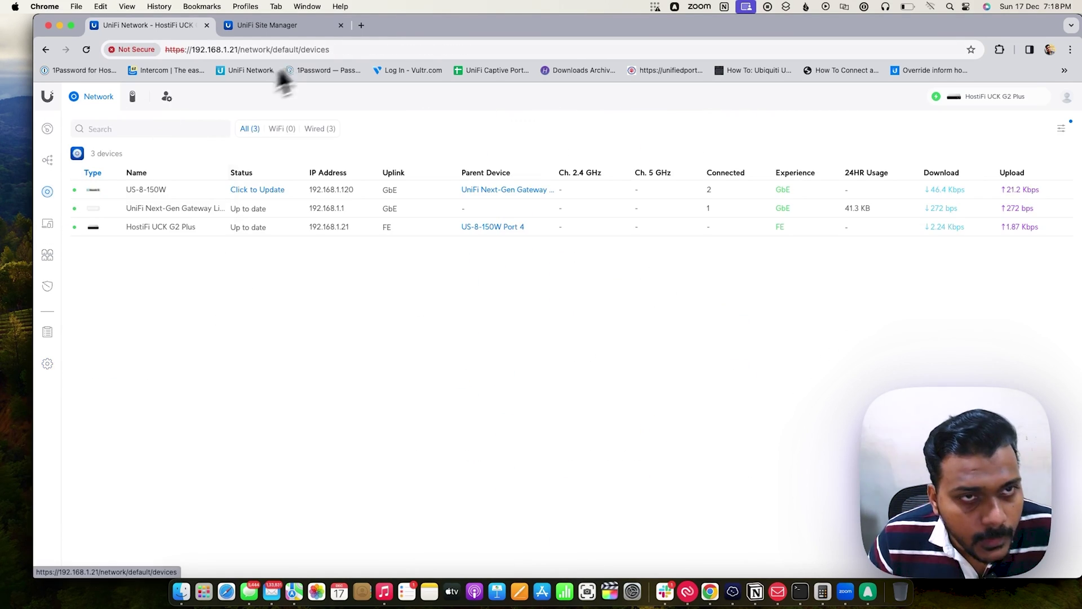
key(super+t)
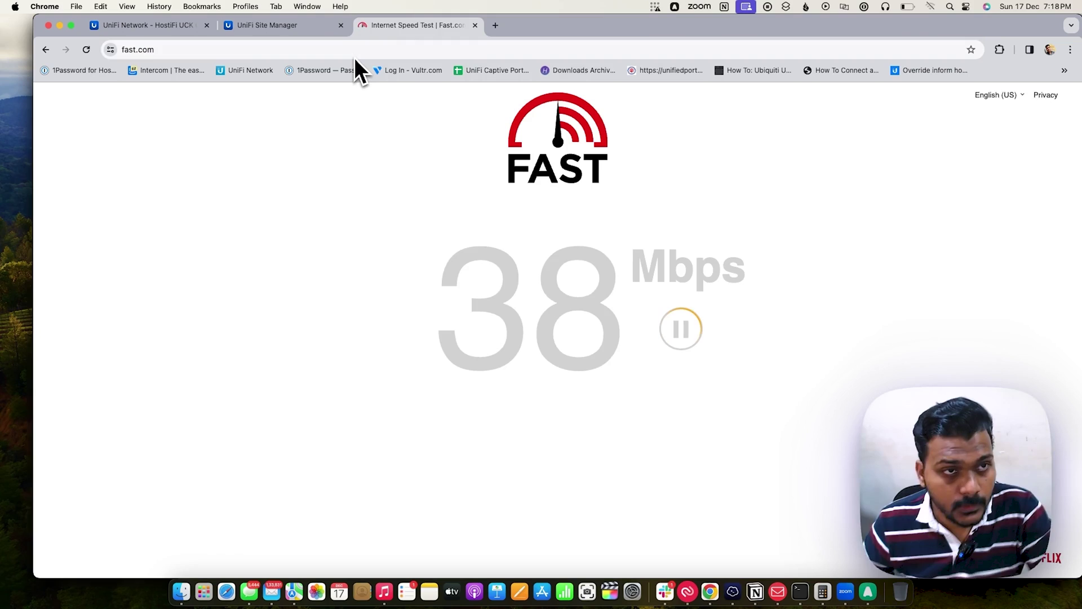
Search Google for 'speed' and run its built-in internet speed test twice
click(497, 27)
text(speed)
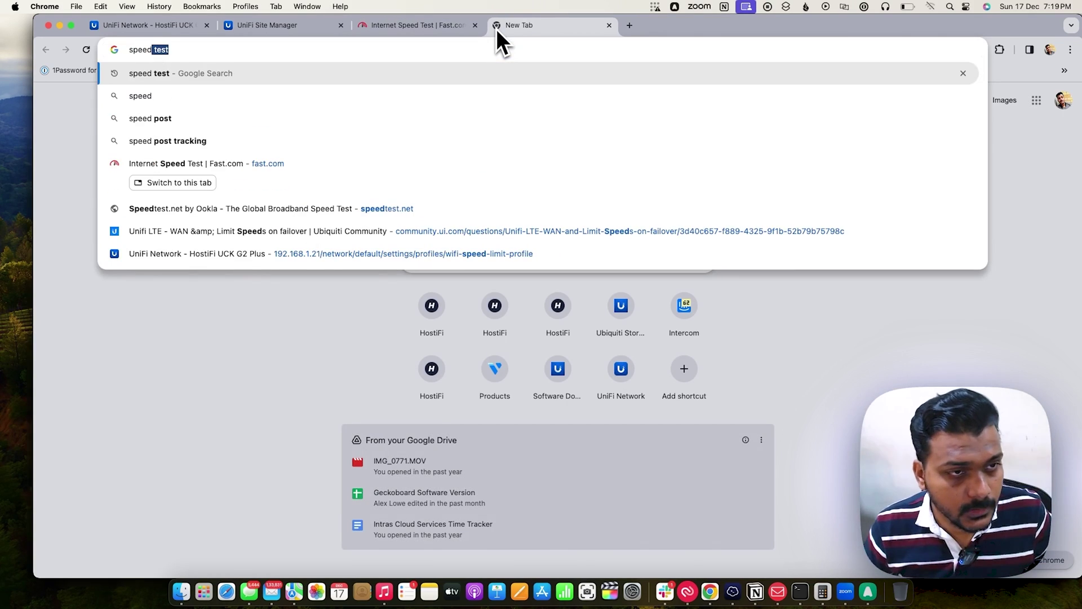
key(Return)
click(472, 327)
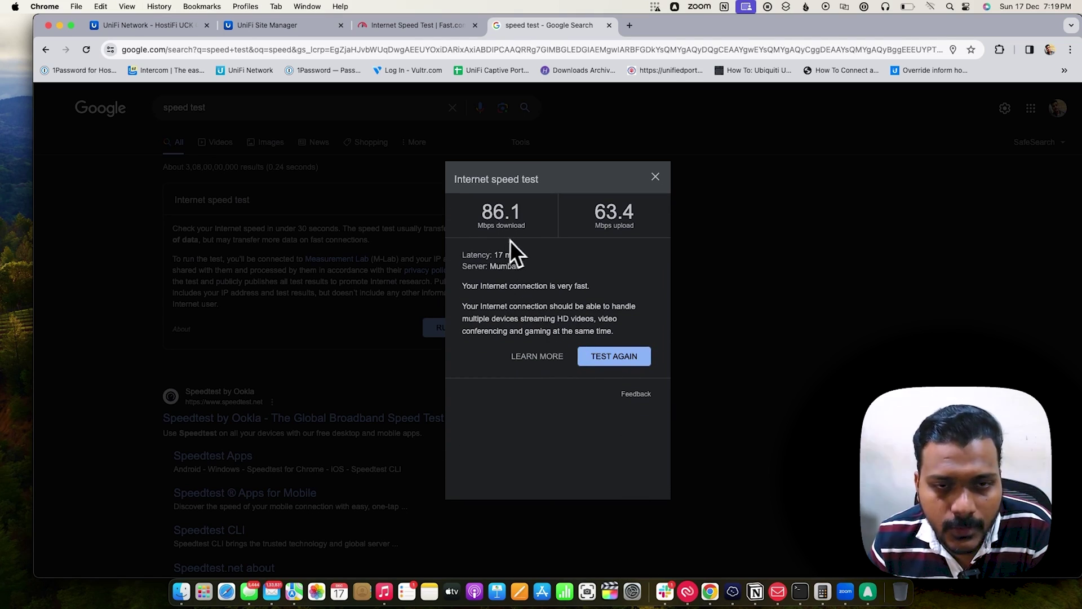
click(614, 358)
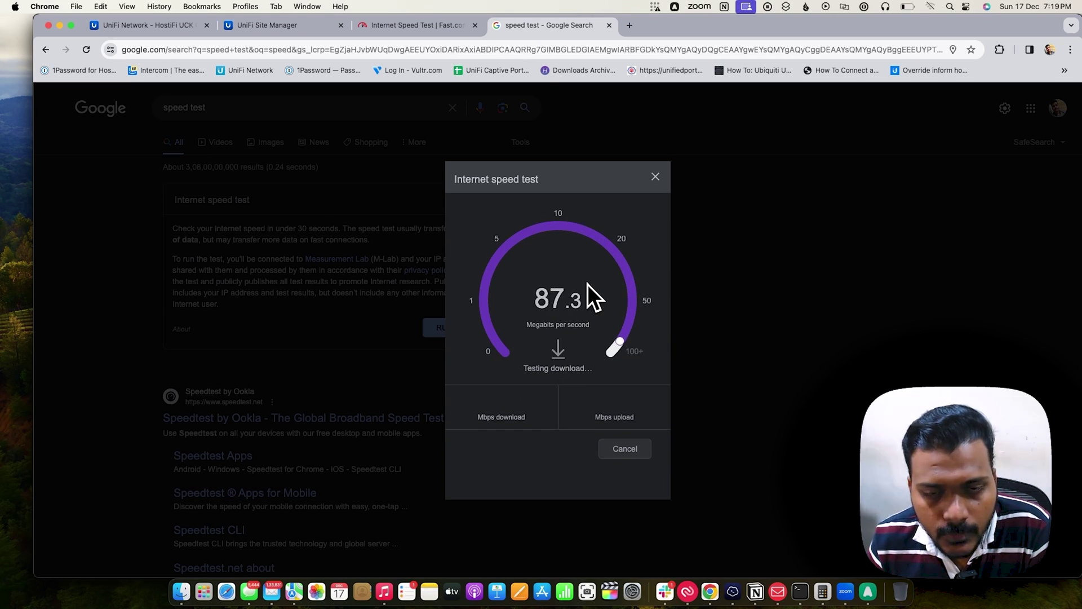
Run a speedtest.net test (93.79 down, 93.94 Mbps up) and return to the UniFi Network tab
click(629, 25)
text(speedtest.net)
key(Return)
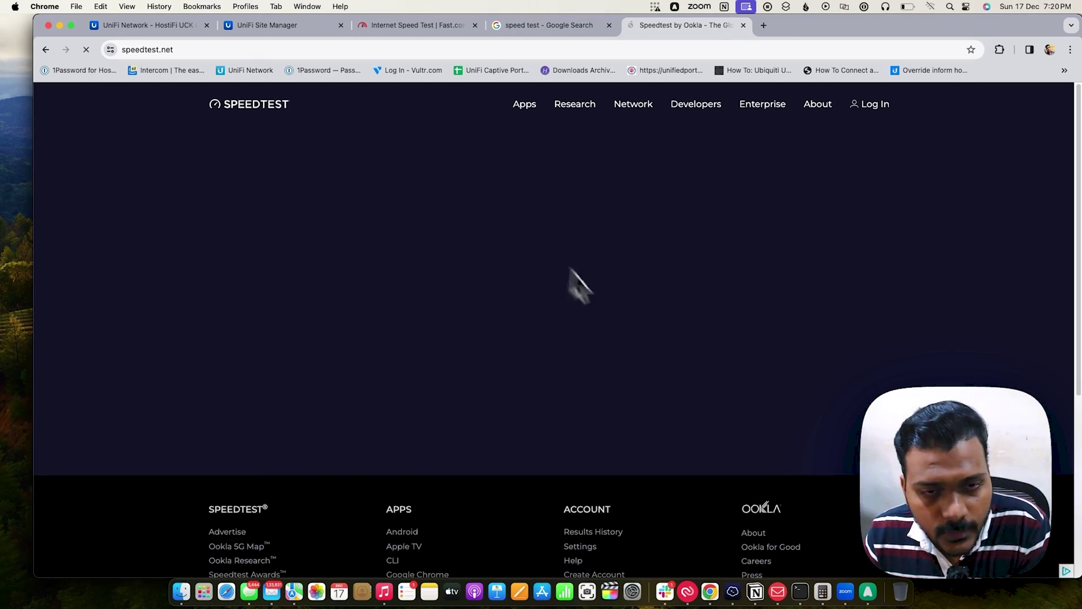
click(592, 267)
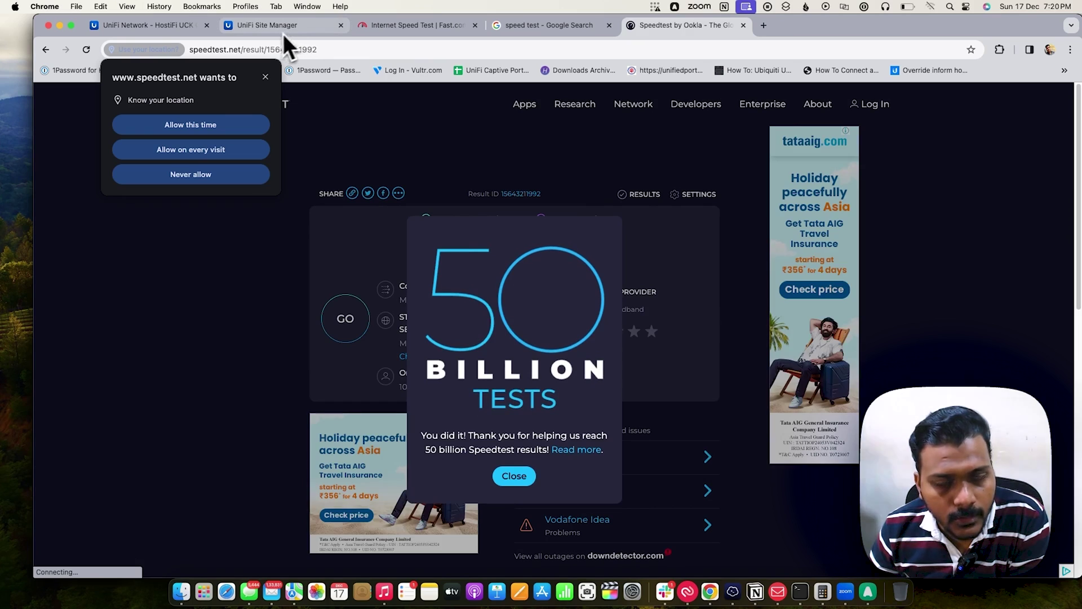
click(148, 24)
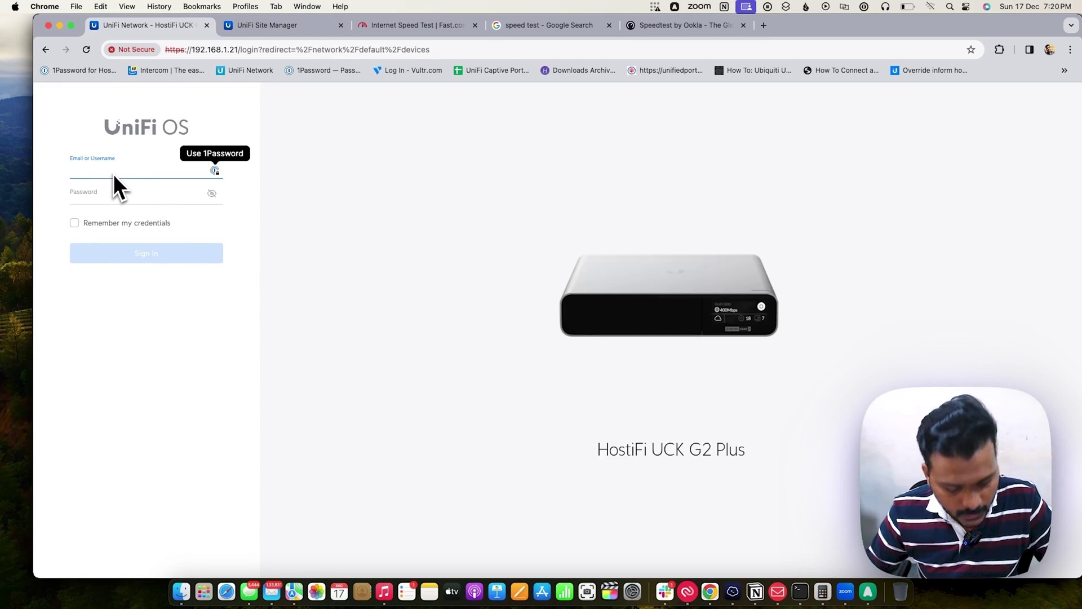
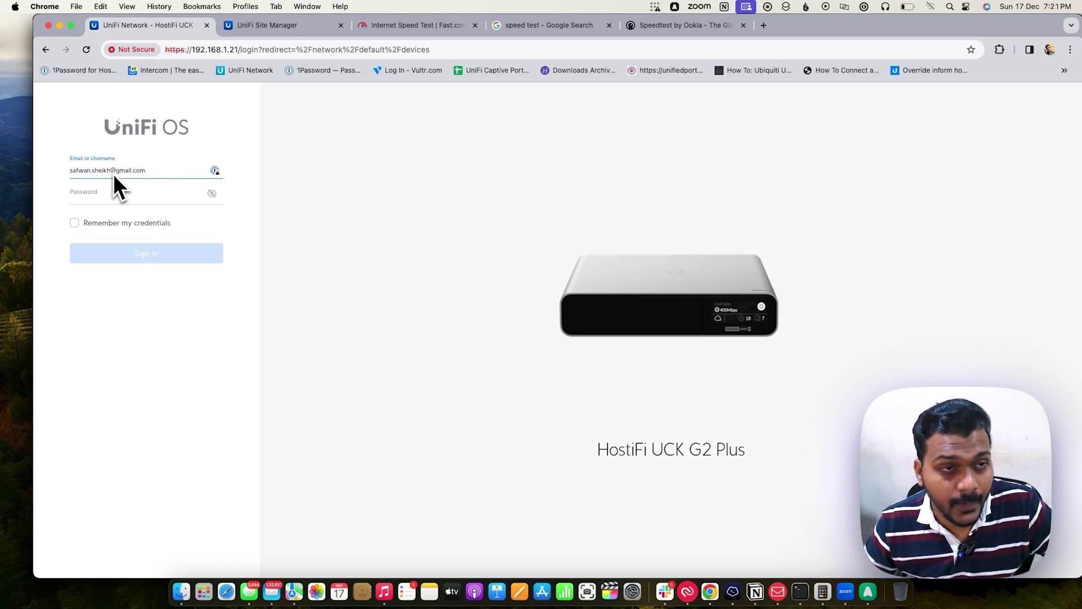
Sign in to UniFi OS with the account username and pasted password, retrying after a rejected attempt
click(103, 200)
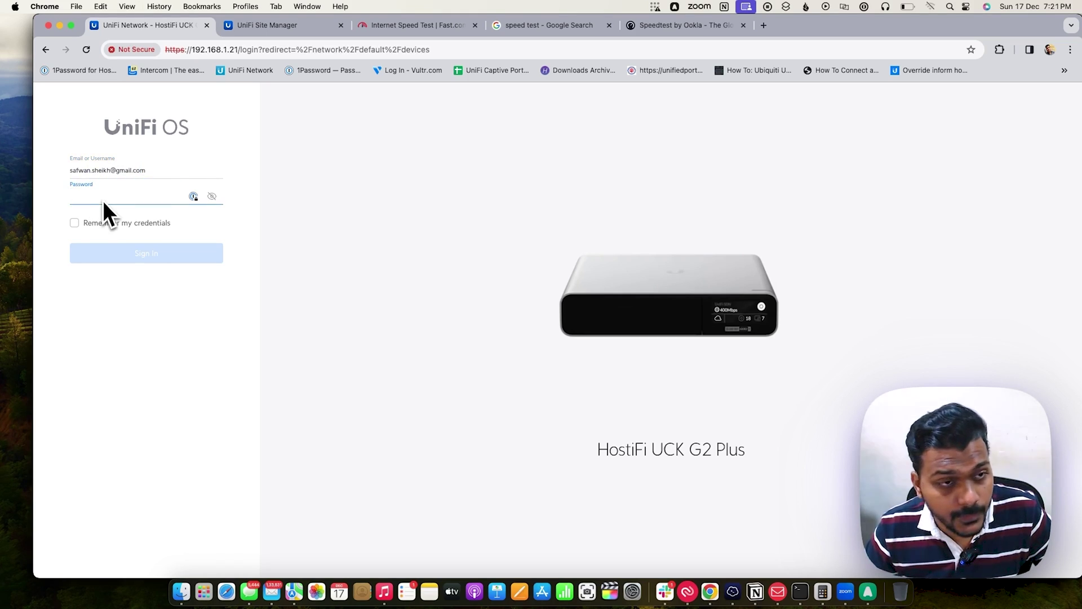
text(••)
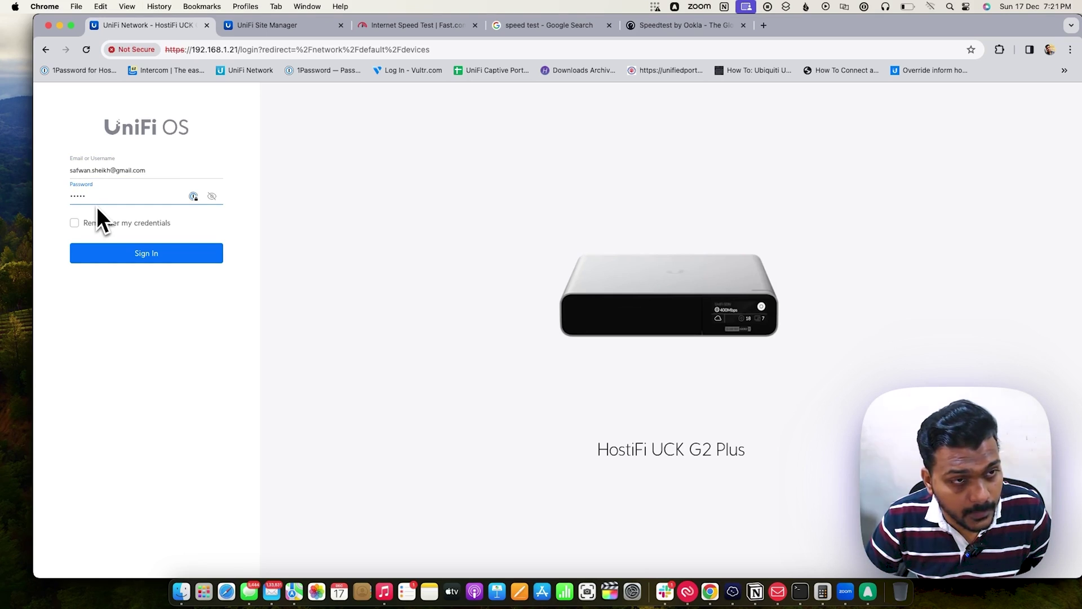
text(•••)
key(BackSpace)
key(BackSpace)
key(BackSpace)
key(BackSpace)
key(BackSpace)
key(super+v)
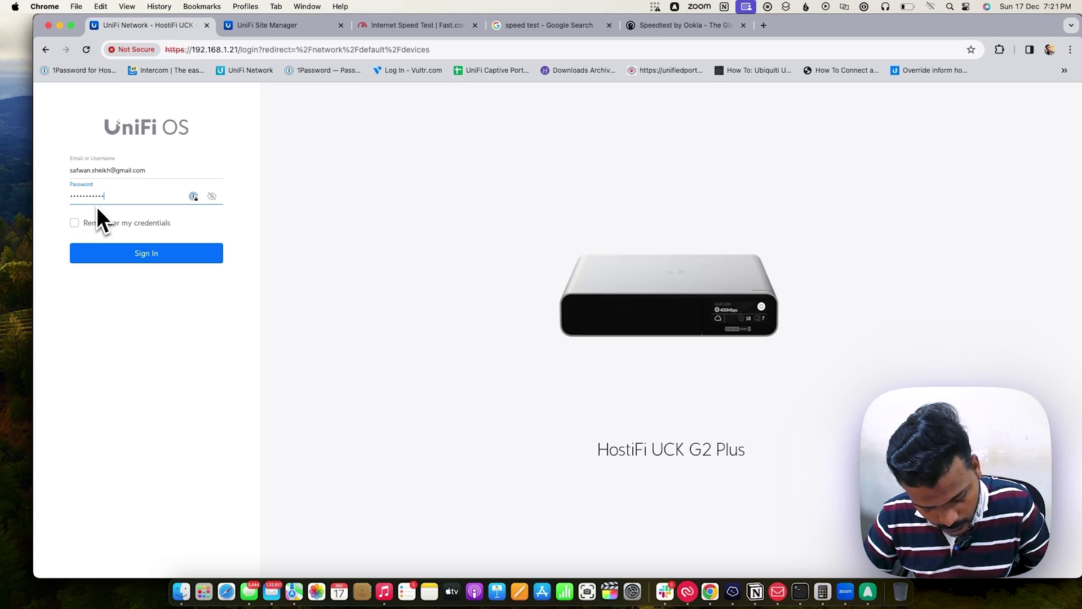
key(Return)
key(super+a)
key(super+v)
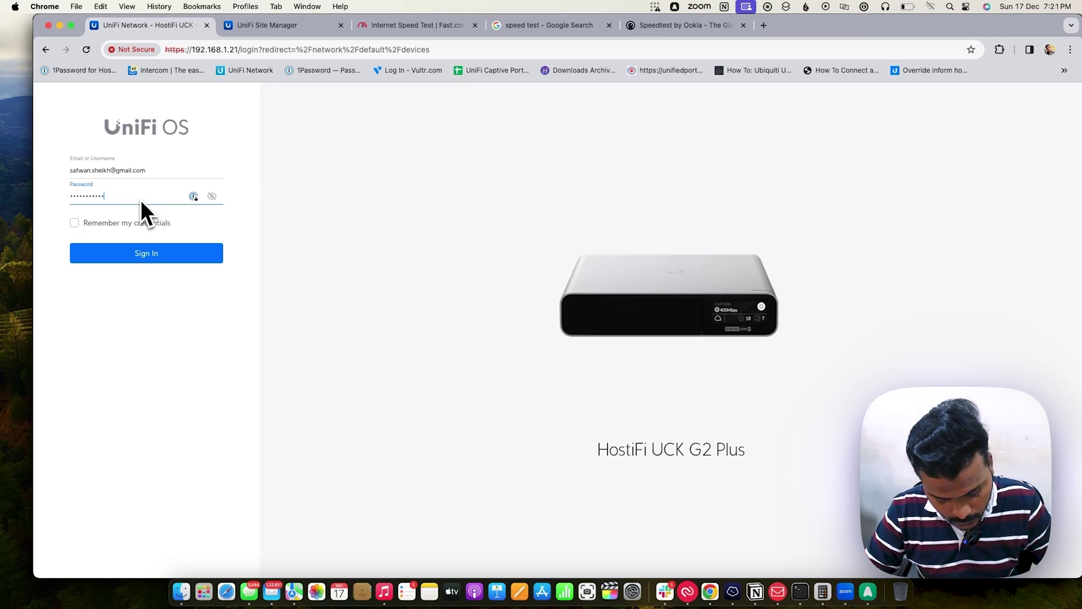
key(Return)
Enter the six-digit Authy two-factor code to complete sign-in
key(super+Tab)
scroll(906, 271, down, 2)
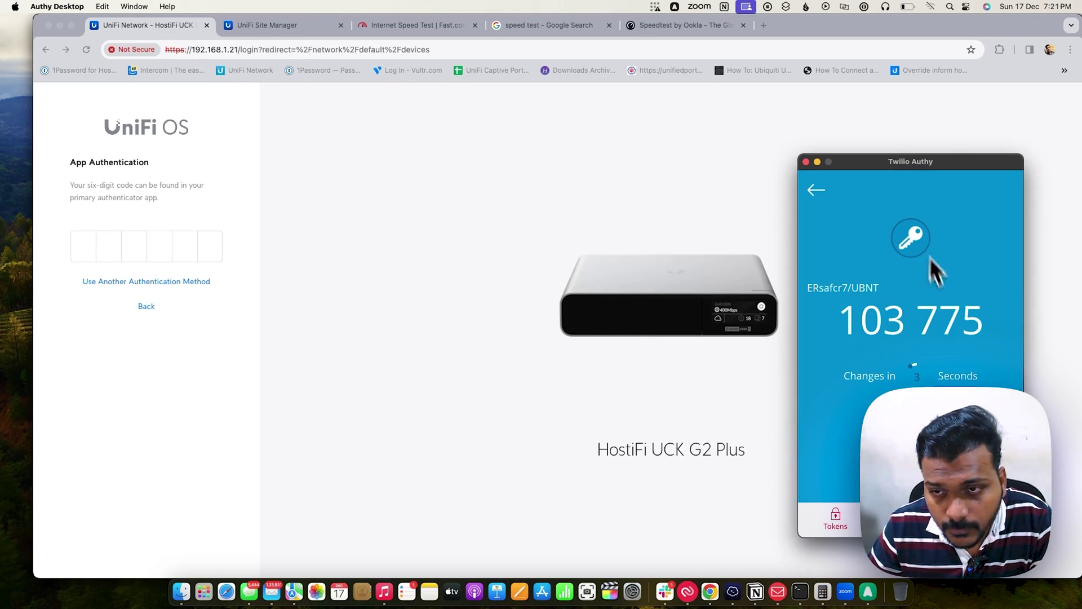
click(84, 251)
key(super+v)
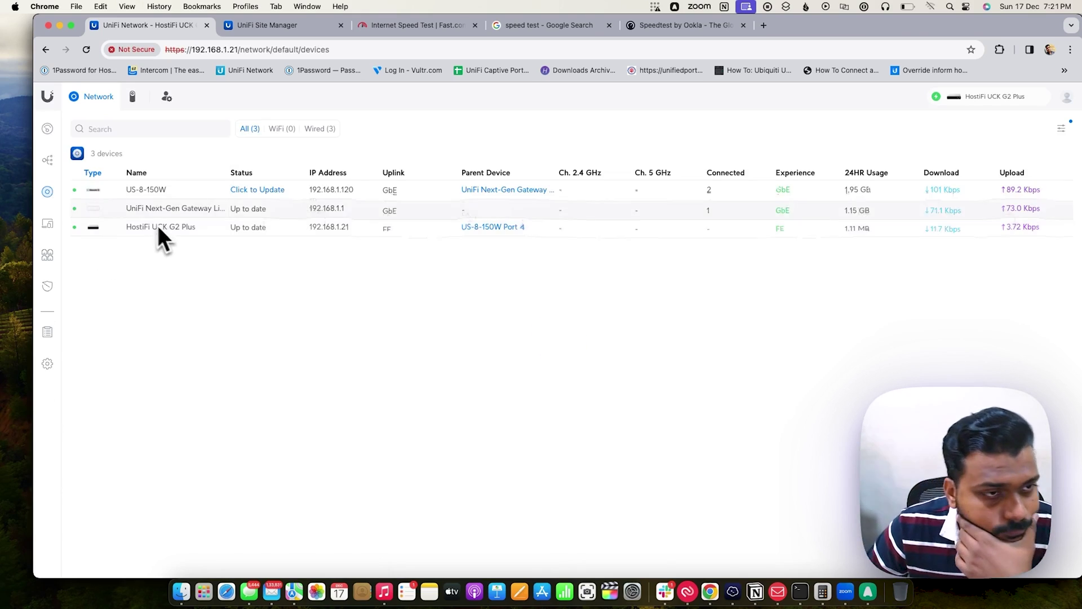
Review the Next-Gen Gateway Lite's overview, Insights and Settings (MSS Clamping Auto, ARP Cache Timeout Normal)
click(221, 208)
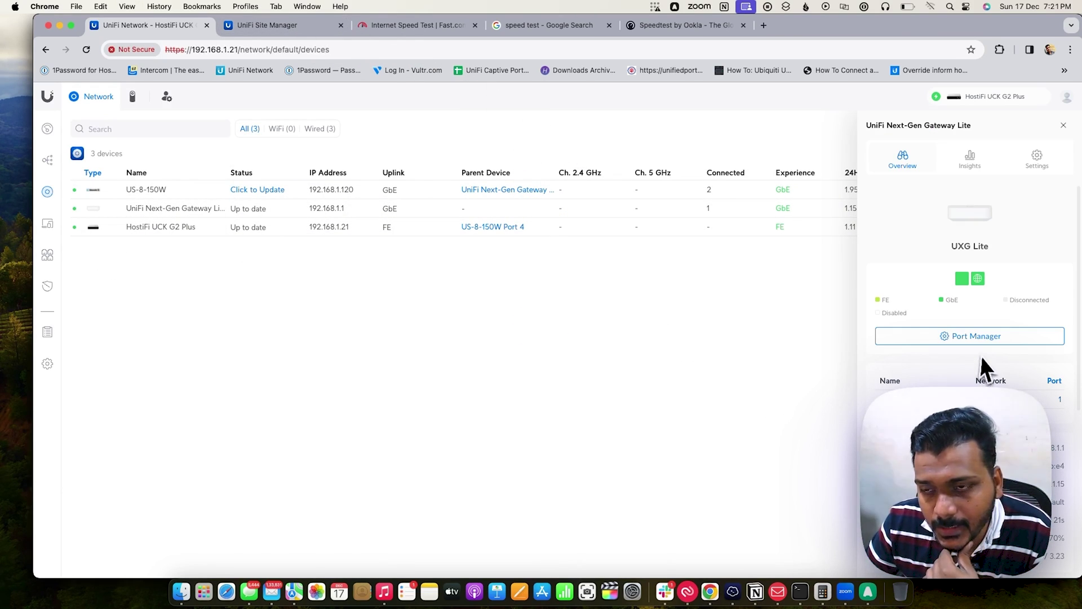
scroll(984, 355, down, 3)
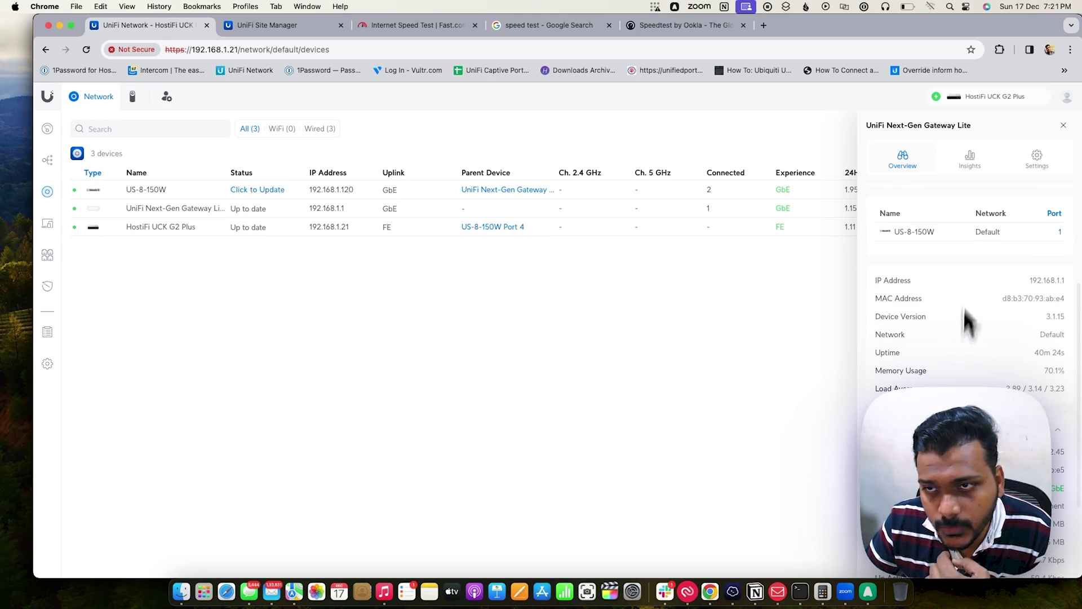
click(970, 163)
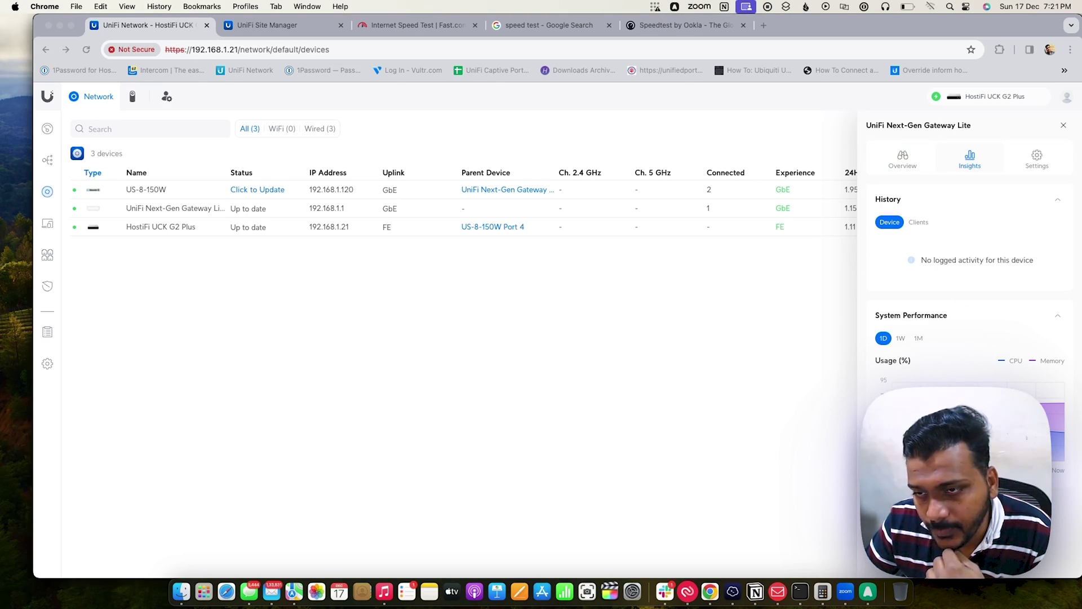
click(1037, 163)
scroll(970, 314, down, 5)
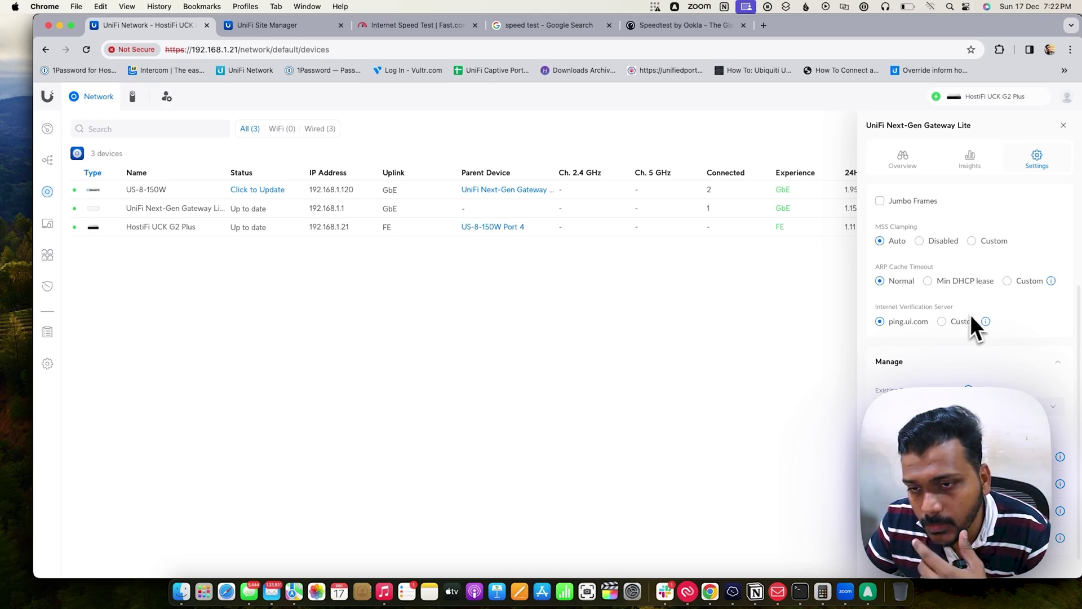
scroll(958, 330, down, 2)
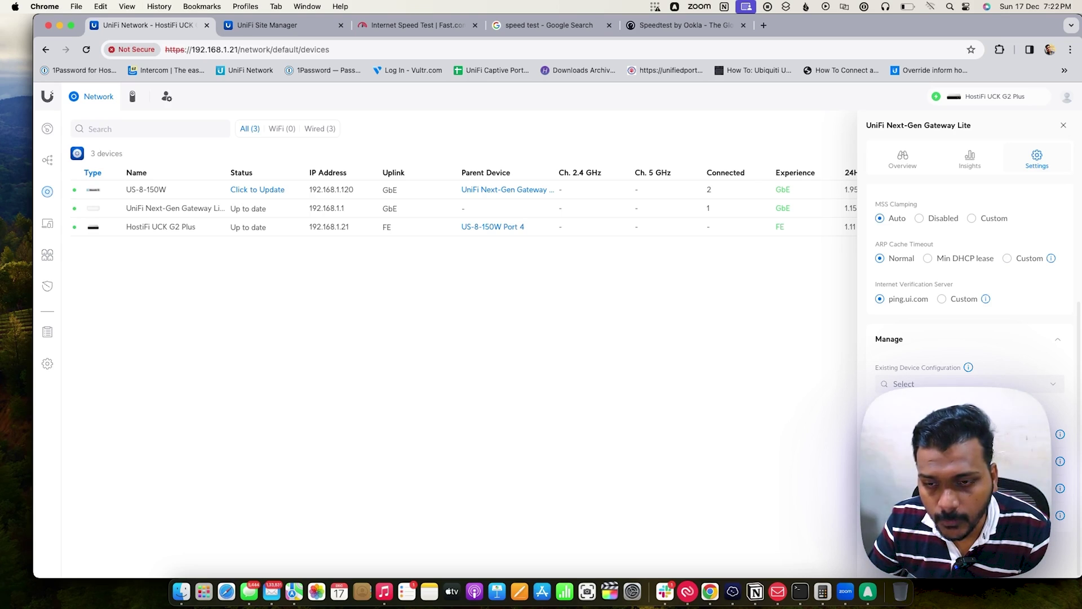
Set the interface theme to System in General System settings and apply the change
click(48, 364)
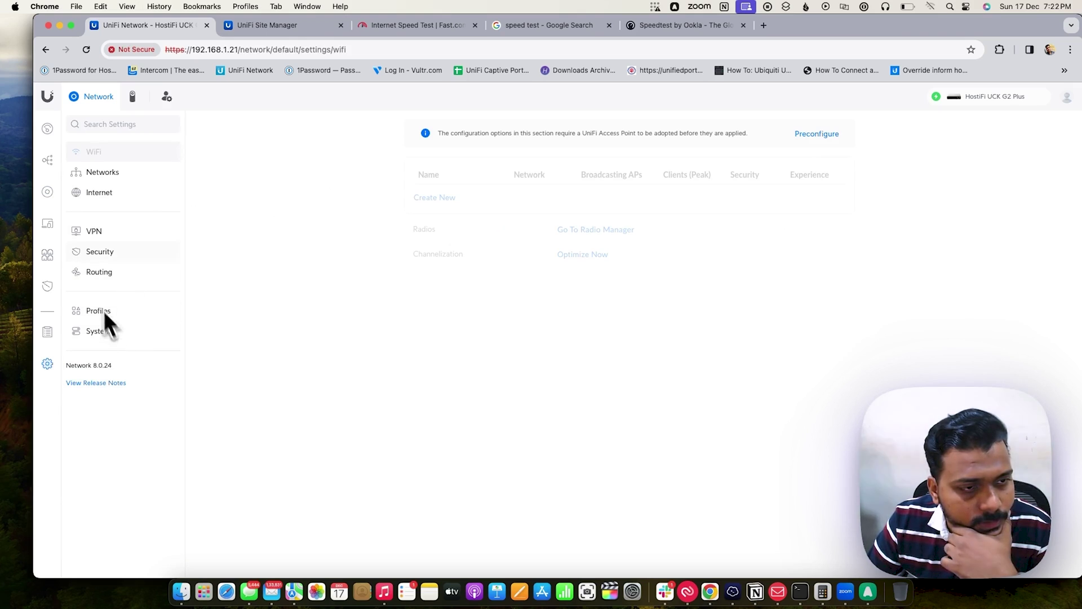
click(113, 333)
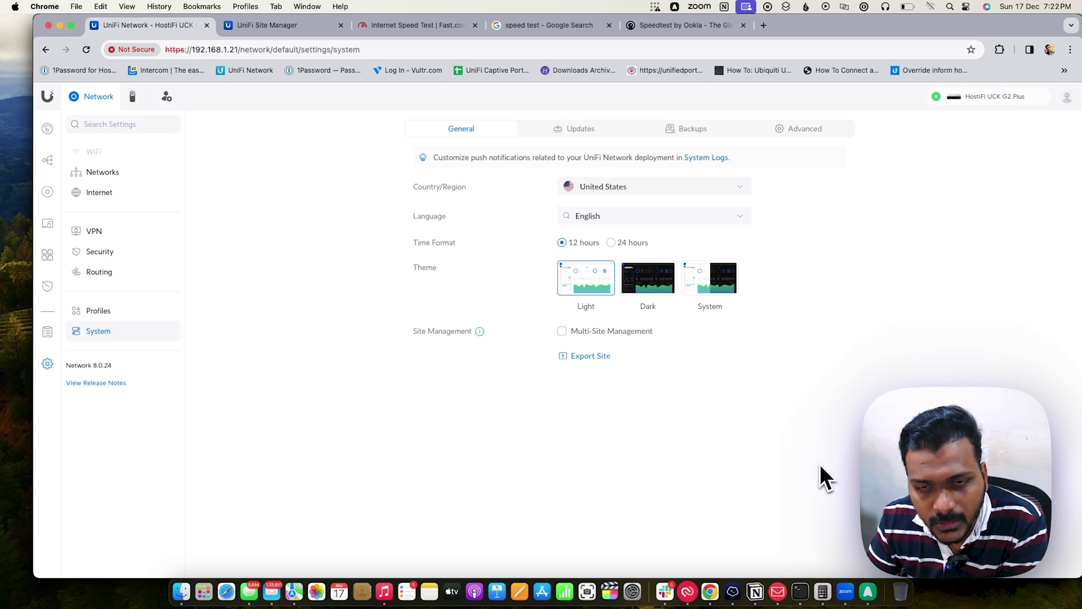
click(656, 286)
click(702, 285)
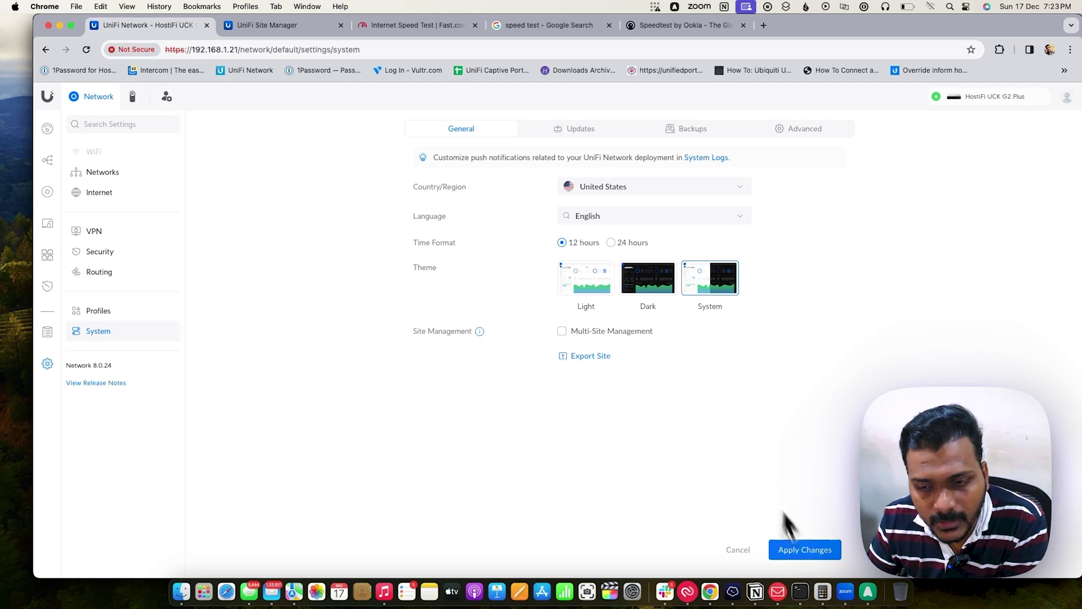
click(810, 552)
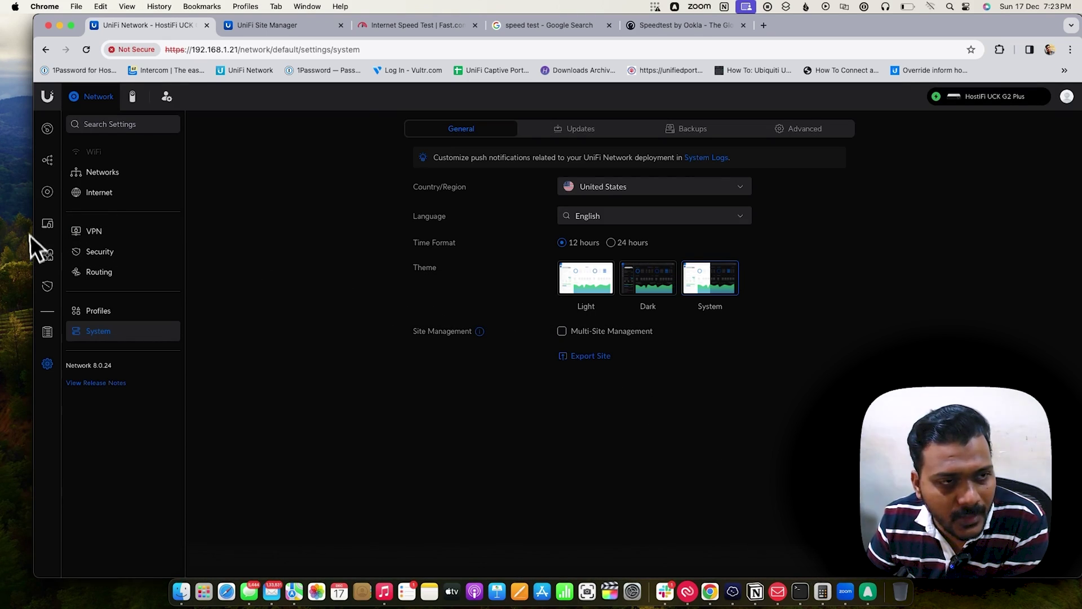
Back on the devices list, check the gateway's details and Settings, then close its panel
click(47, 192)
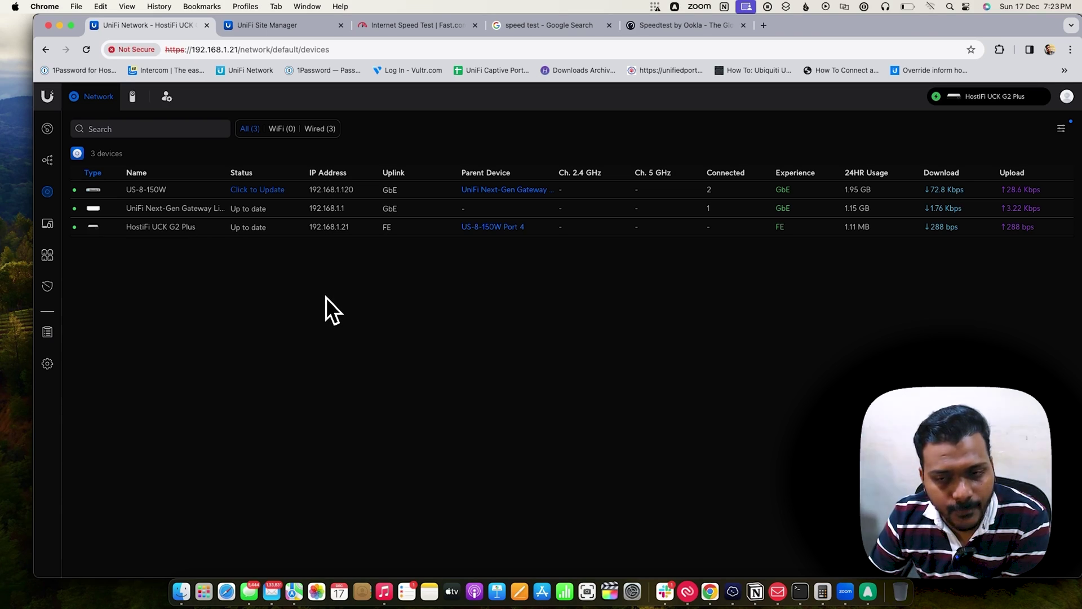
click(268, 213)
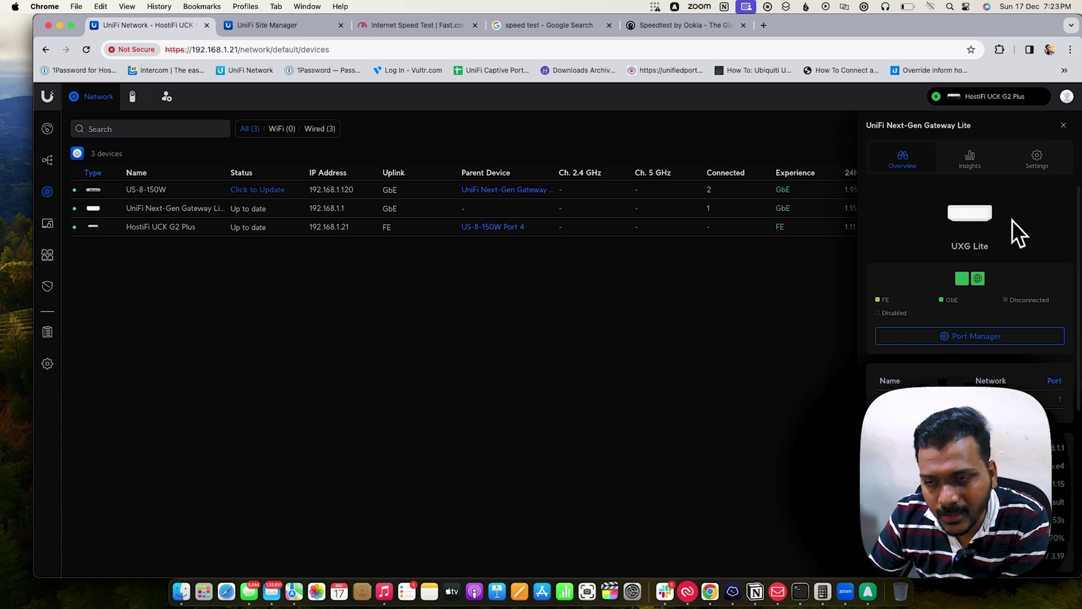
scroll(1002, 338, down, 1)
scroll(995, 365, down, 3)
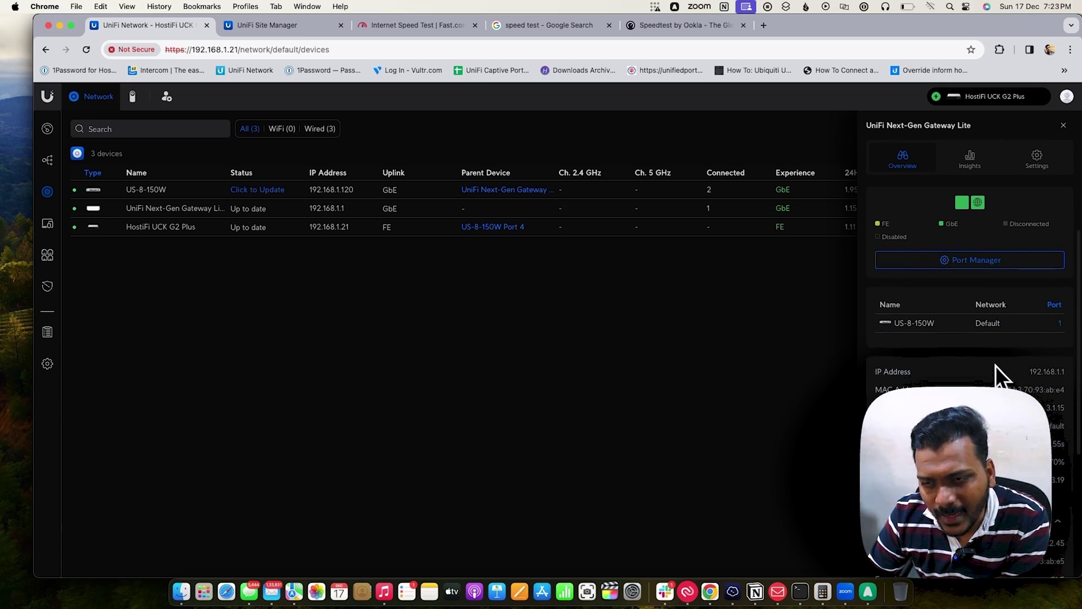
scroll(996, 366, up, 4)
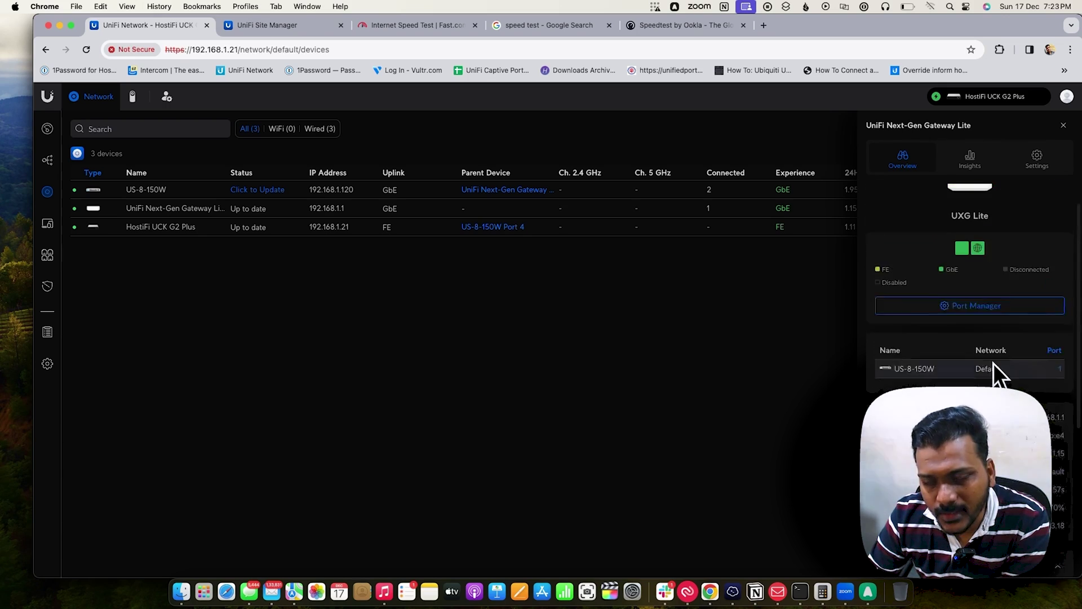
click(1037, 170)
scroll(989, 335, down, 3)
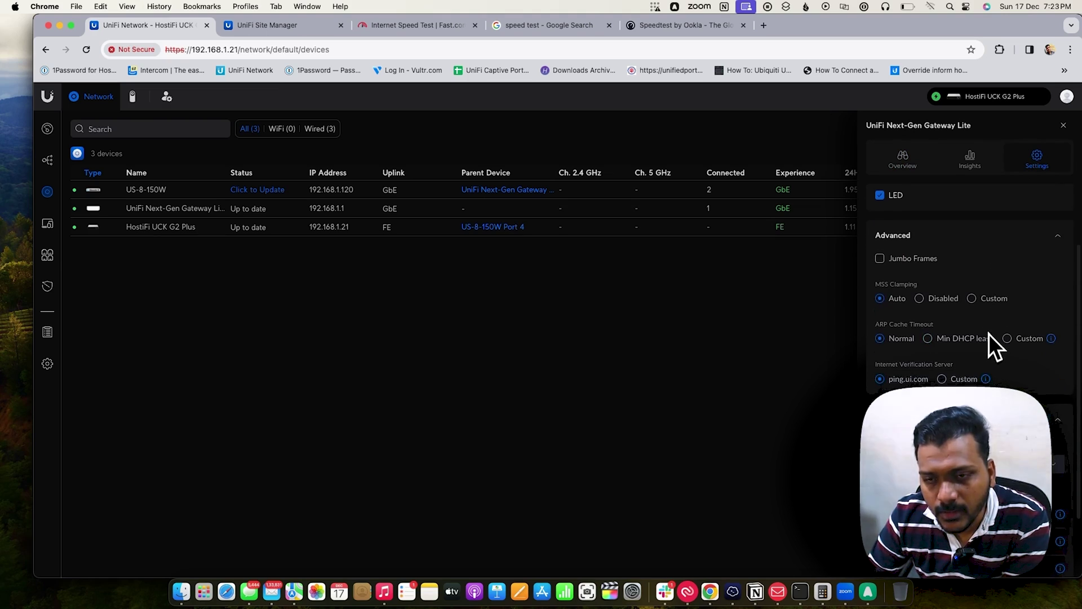
scroll(989, 334, up, 3)
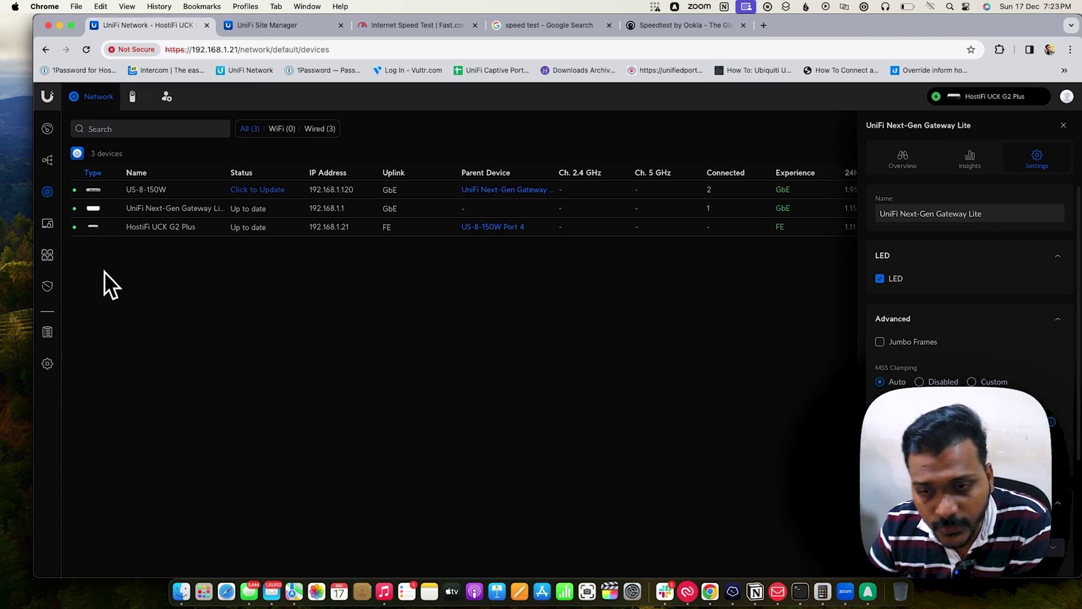
key(Escape)
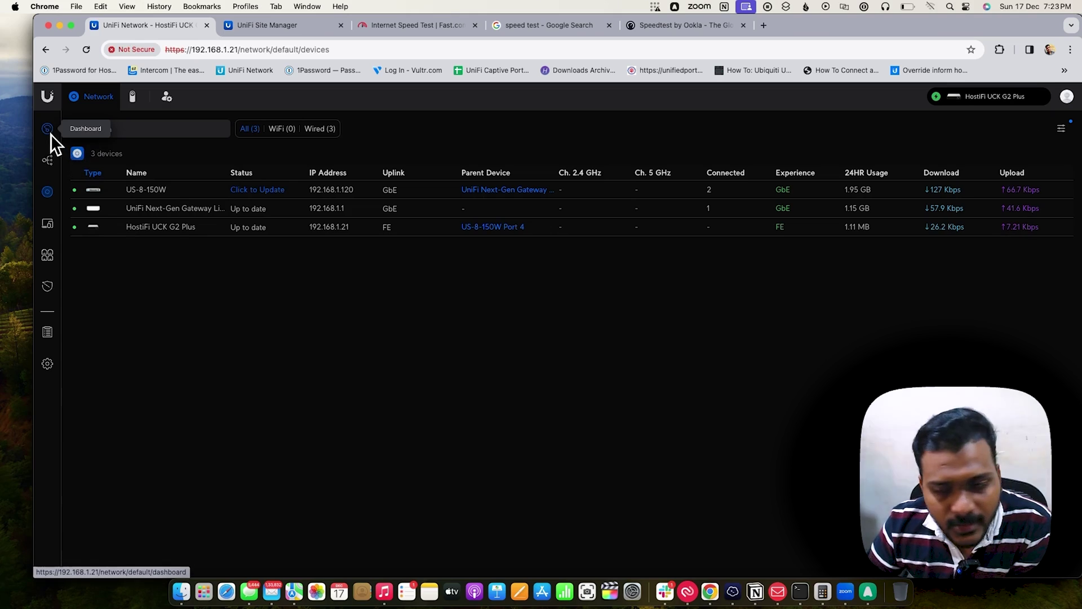